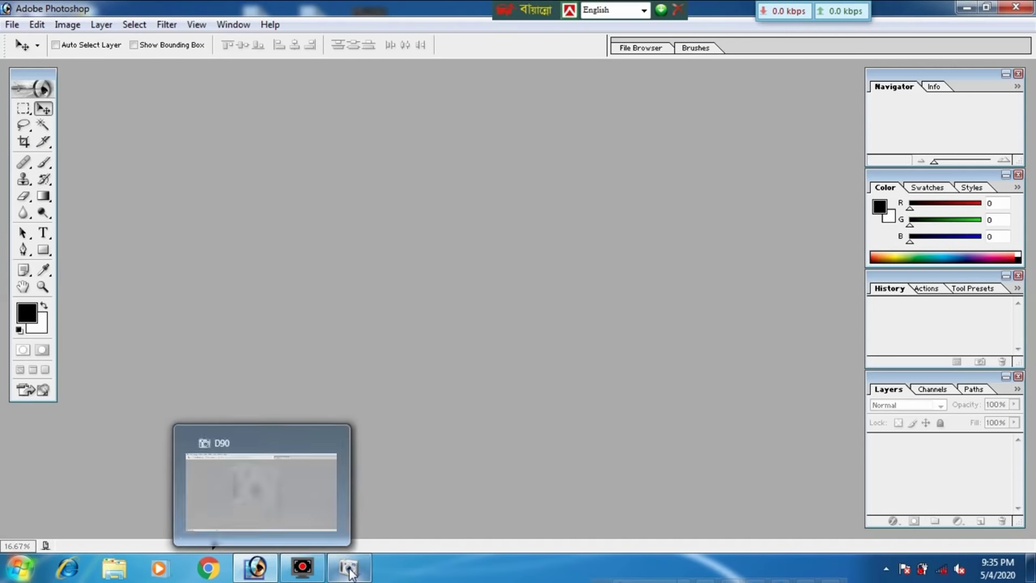
- Browse the D90 camera's Removable storage into DCIM, then the 100NCD90 photo folder
{"action": "left_click", "coordinate": [348, 570]}
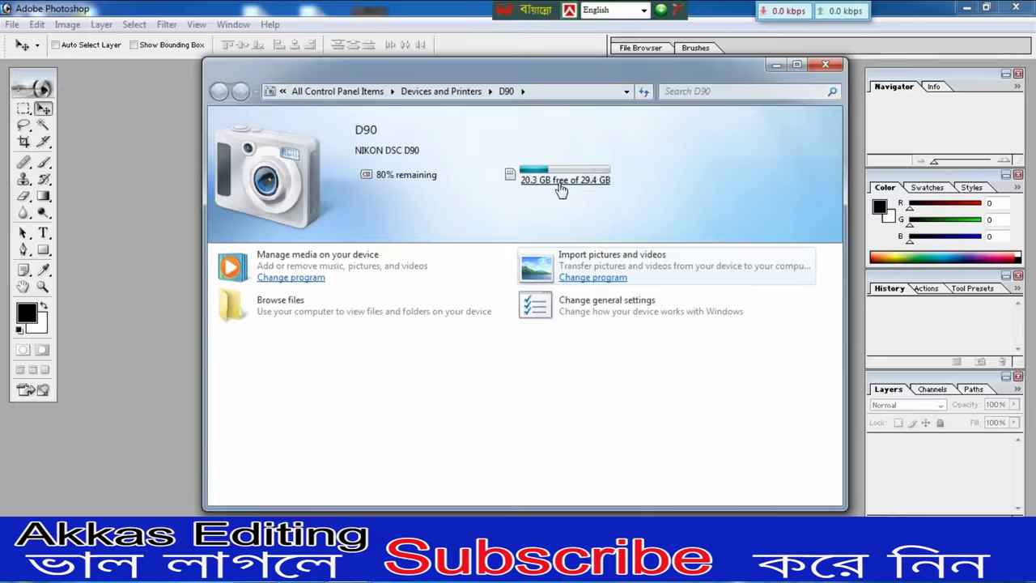
{"action": "left_click", "coordinate": [558, 181]}
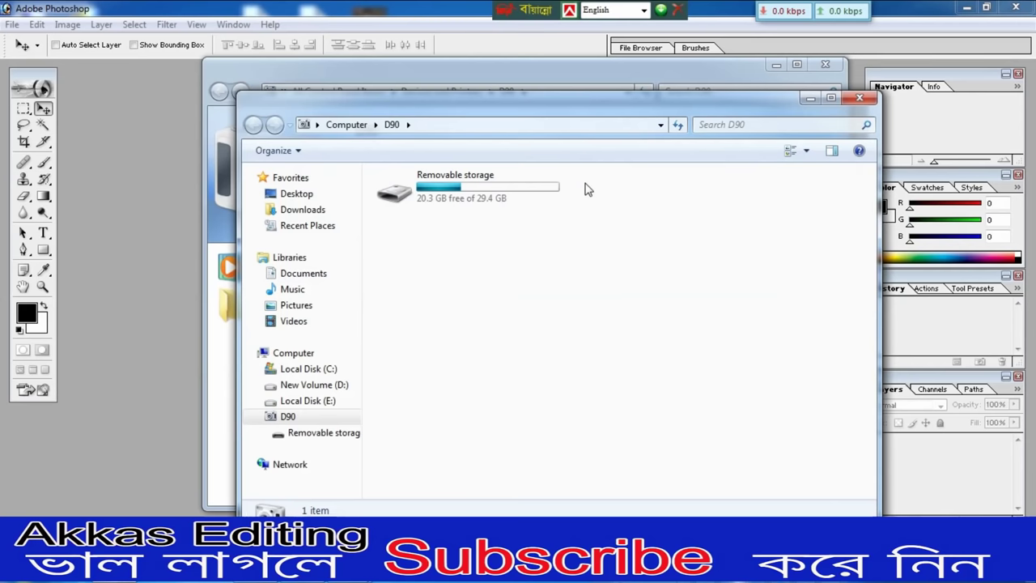
{"action": "double_click", "coordinate": [450, 191]}
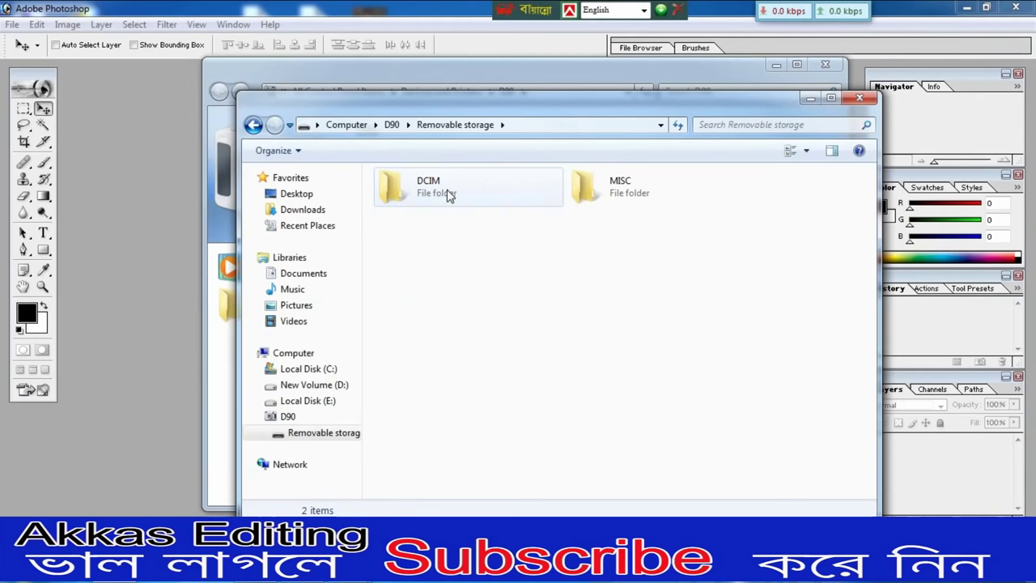
{"action": "double_click", "coordinate": [442, 193]}
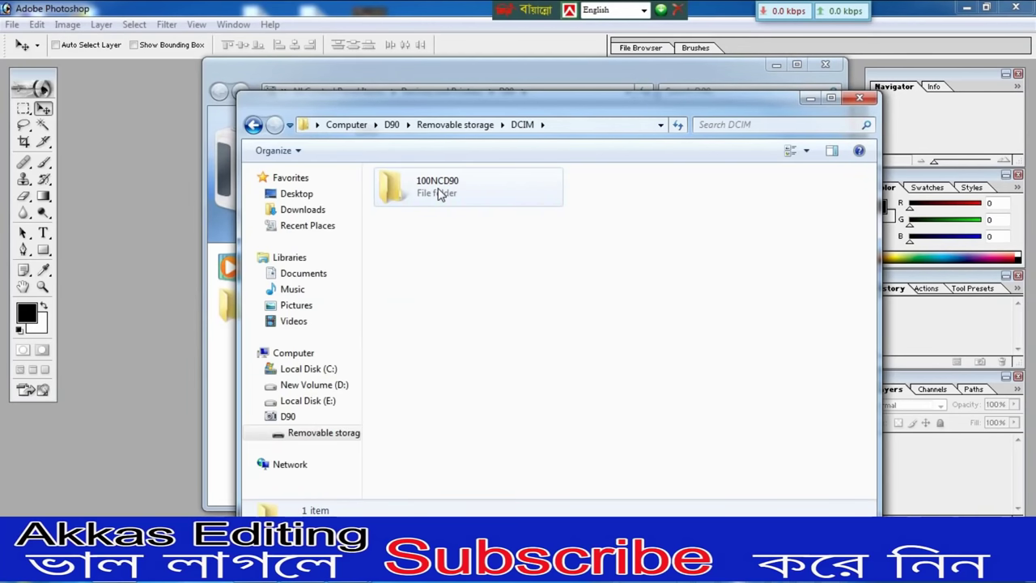
{"action": "double_click", "coordinate": [442, 190]}
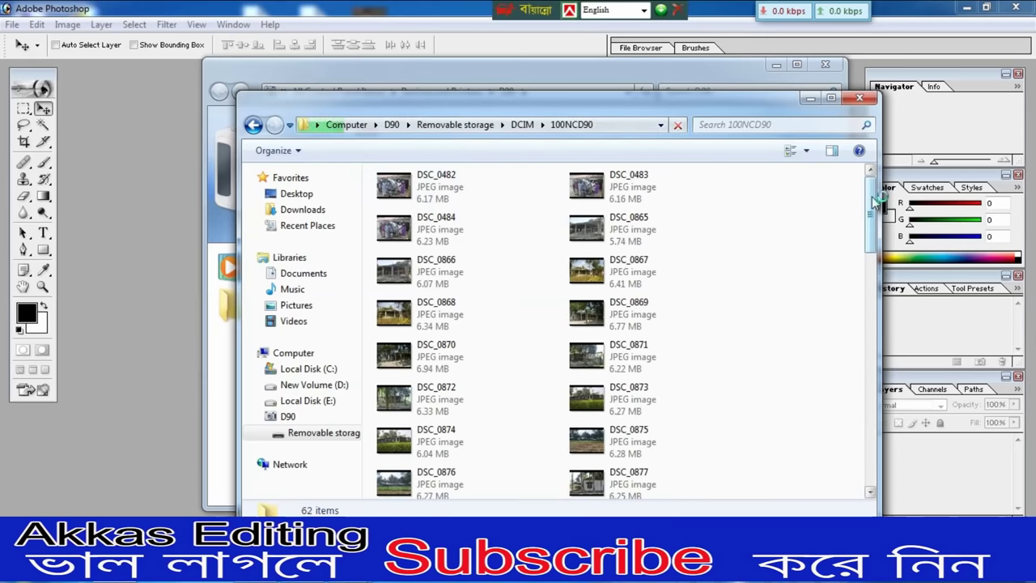
{"action": "left_click_drag", "start_coordinate": [872, 196], "coordinate": [887, 483]}
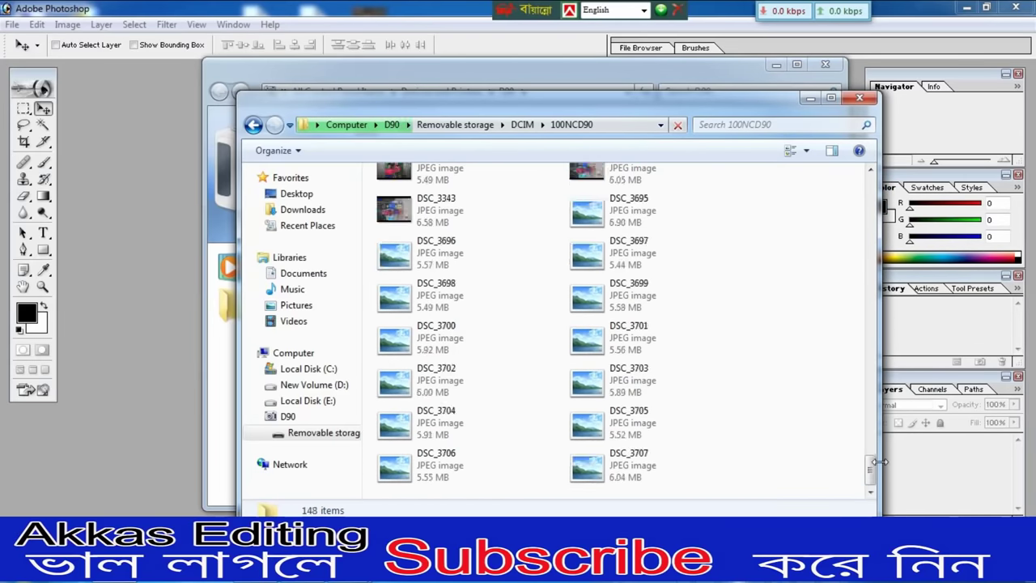
- Close the extra camera window, minimise Photoshop and move the folder window up-left
{"action": "left_click", "coordinate": [825, 64]}
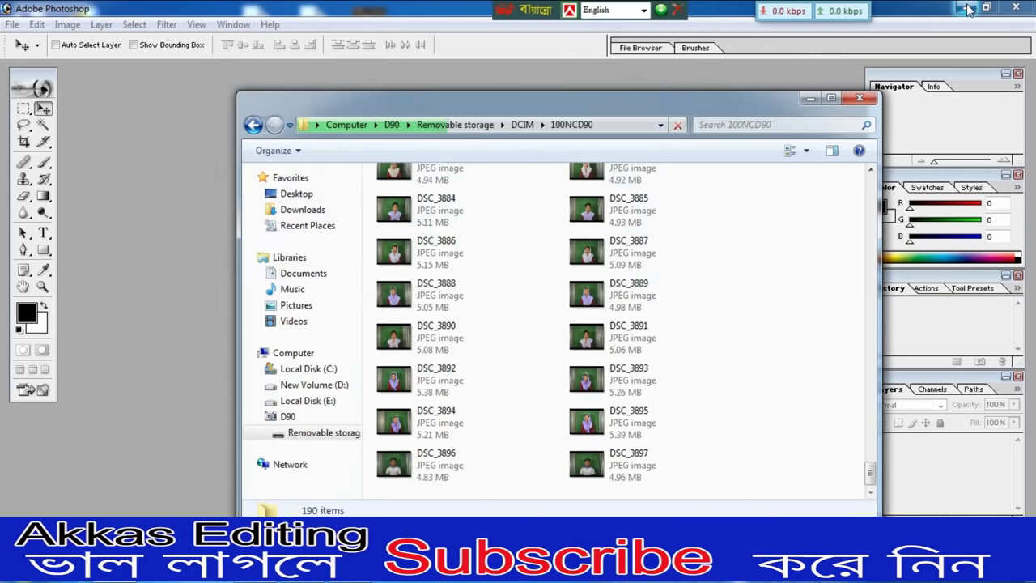
{"action": "left_click", "coordinate": [967, 7]}
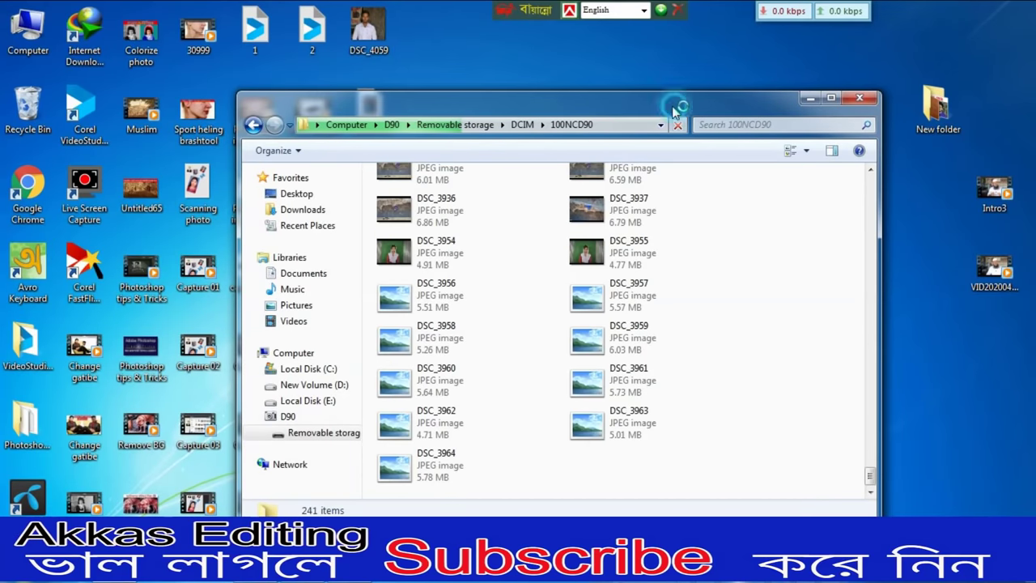
{"action": "left_click_drag", "start_coordinate": [671, 104], "coordinate": [618, 82]}
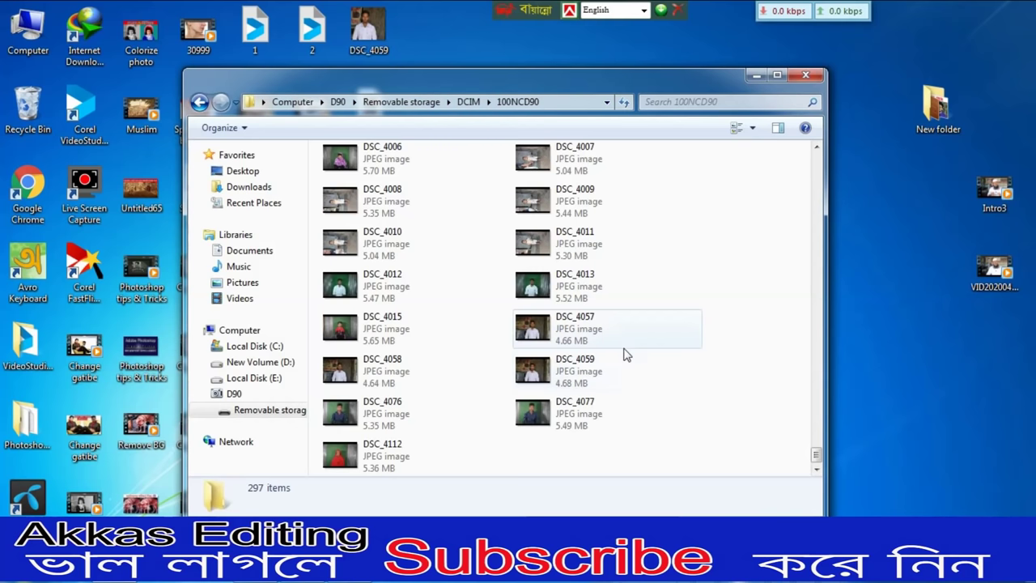
- Copy two selected portrait photos from the camera folder to the desktop and close the folder
{"action": "double_click", "coordinate": [659, 328]}
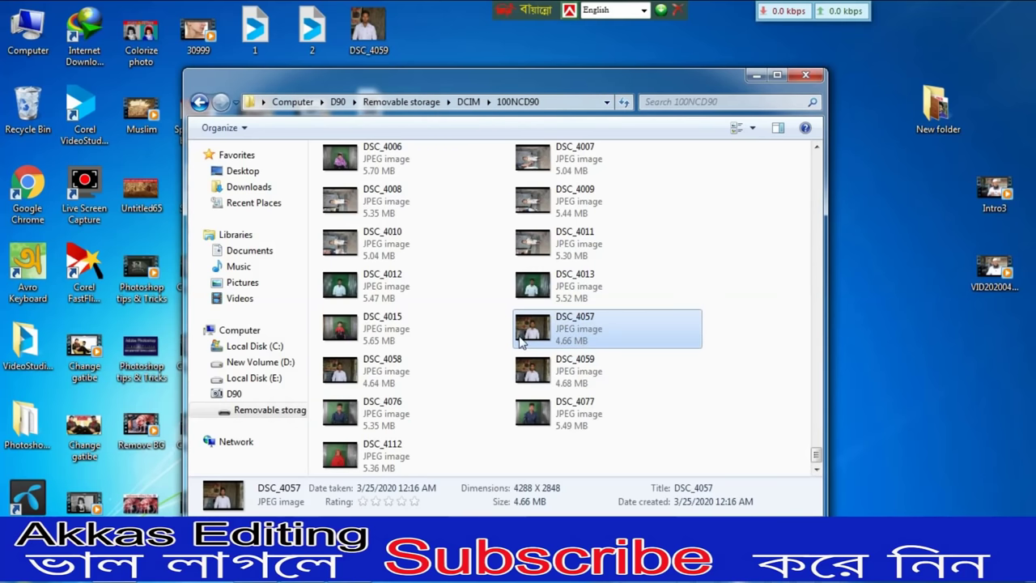
{"action": "left_click", "coordinate": [394, 332], "text": "ctrl"}
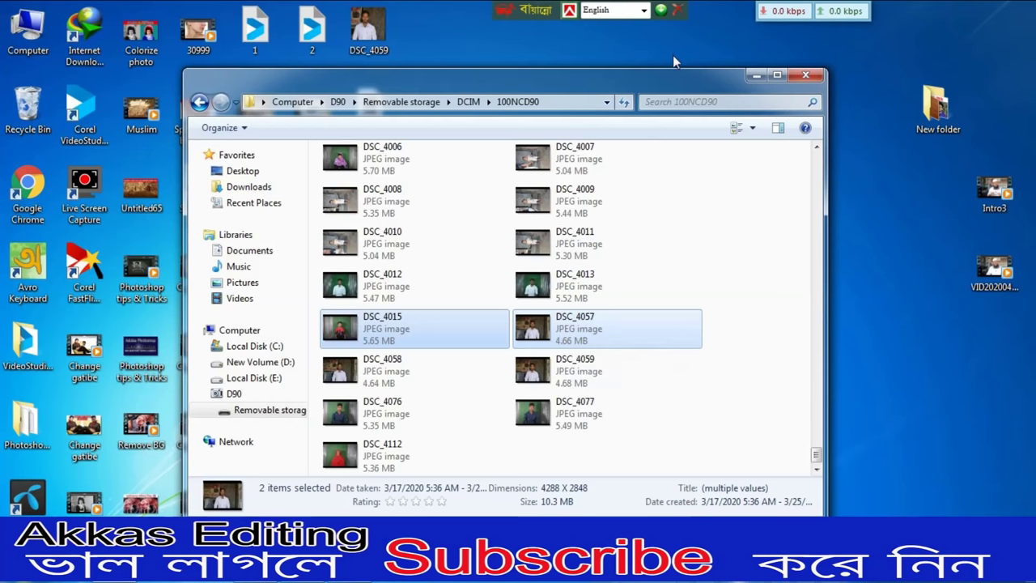
{"action": "left_click_drag", "start_coordinate": [676, 85], "coordinate": [471, 62]}
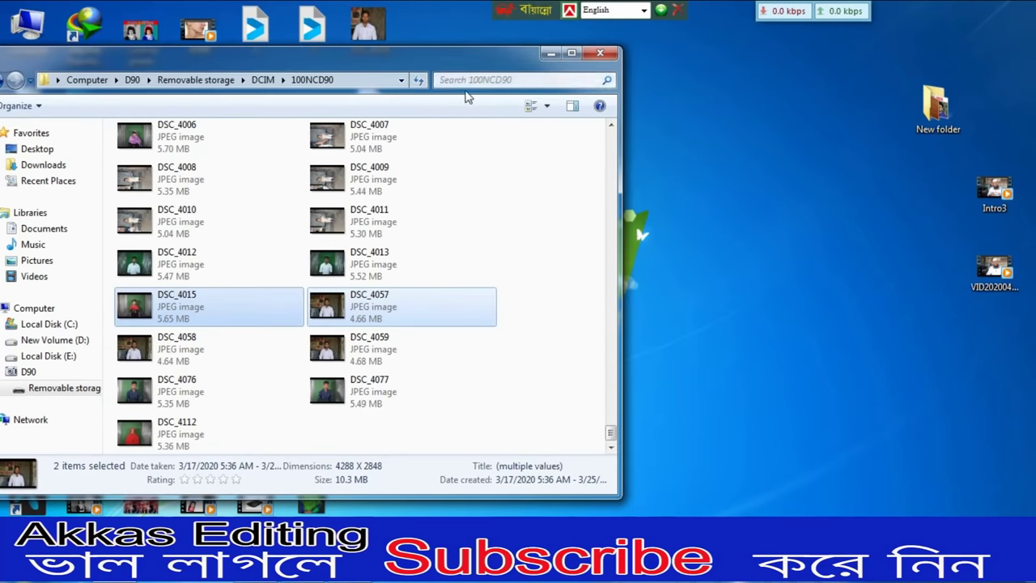
{"action": "double_click", "coordinate": [347, 308]}
{"action": "left_click_drag", "start_coordinate": [346, 308], "coordinate": [815, 218]}
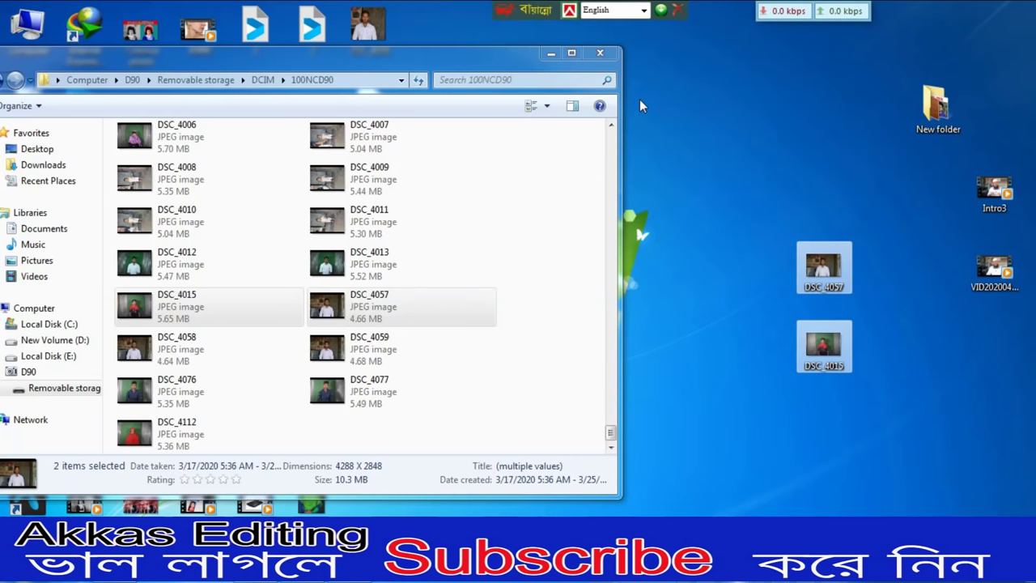
{"action": "left_click", "coordinate": [603, 53]}
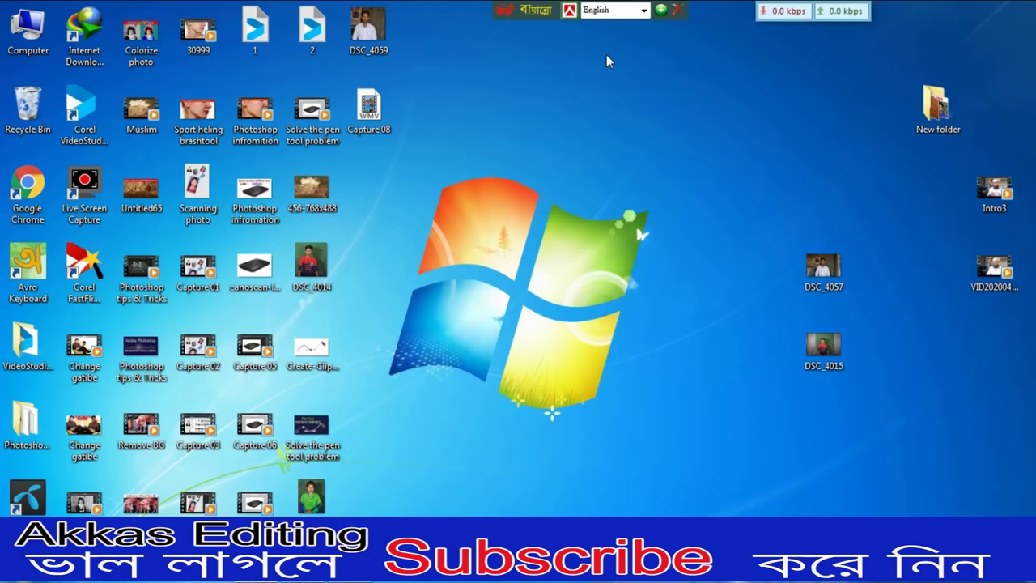
- Open the desktop portraits DSC_4014 and DSC_4059 in Photoshop by dragging them onto it
{"action": "left_click_drag", "start_coordinate": [609, 61], "coordinate": [826, 347]}
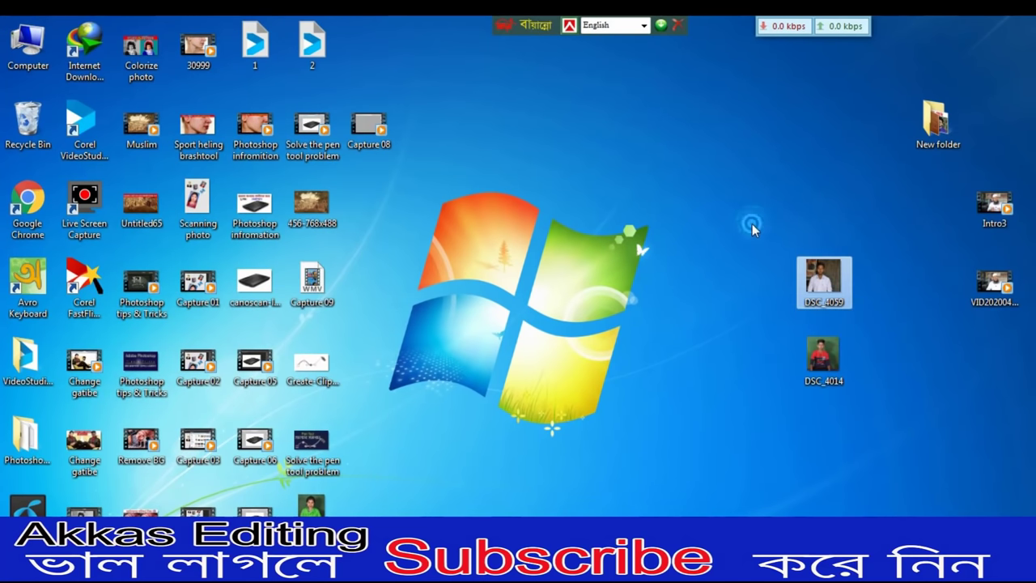
{"action": "mouse_move", "coordinate": [752, 223]}
{"action": "left_mouse_down"}
{"action": "mouse_move", "coordinate": [850, 376]}
{"action": "mouse_move", "coordinate": [265, 578]}
{"action": "left_mouse_up"}
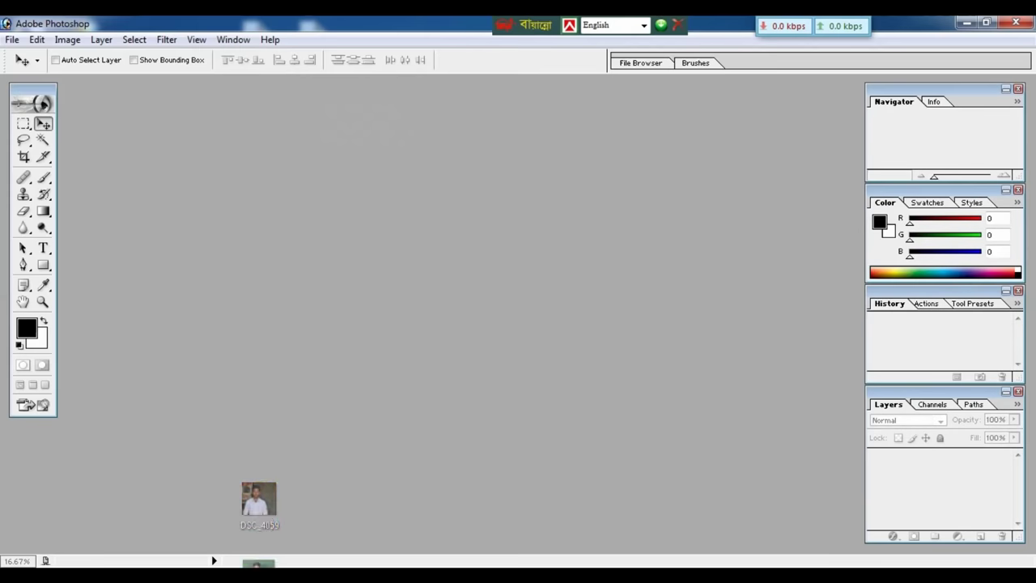
{"action": "left_click_drag", "start_coordinate": [259, 502], "coordinate": [400, 312]}
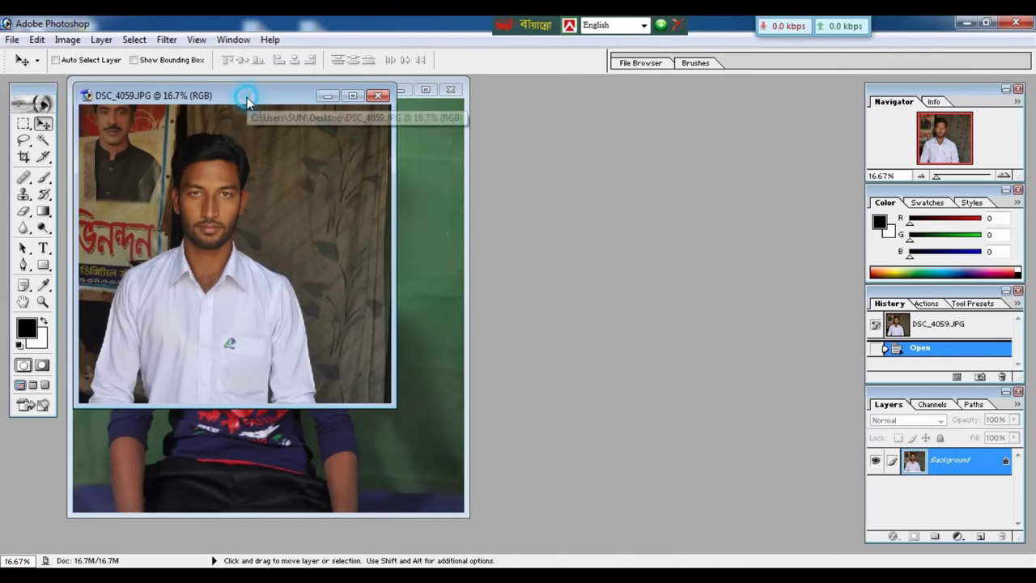
- Move DSC_4059 aside, bring the boy's DSC_4014 forward and centre it, and select the Crop tool
{"action": "mouse_move", "coordinate": [243, 97]}
{"action": "left_mouse_down"}
{"action": "mouse_move", "coordinate": [628, 168]}
{"action": "mouse_move", "coordinate": [671, 123]}
{"action": "left_mouse_up"}
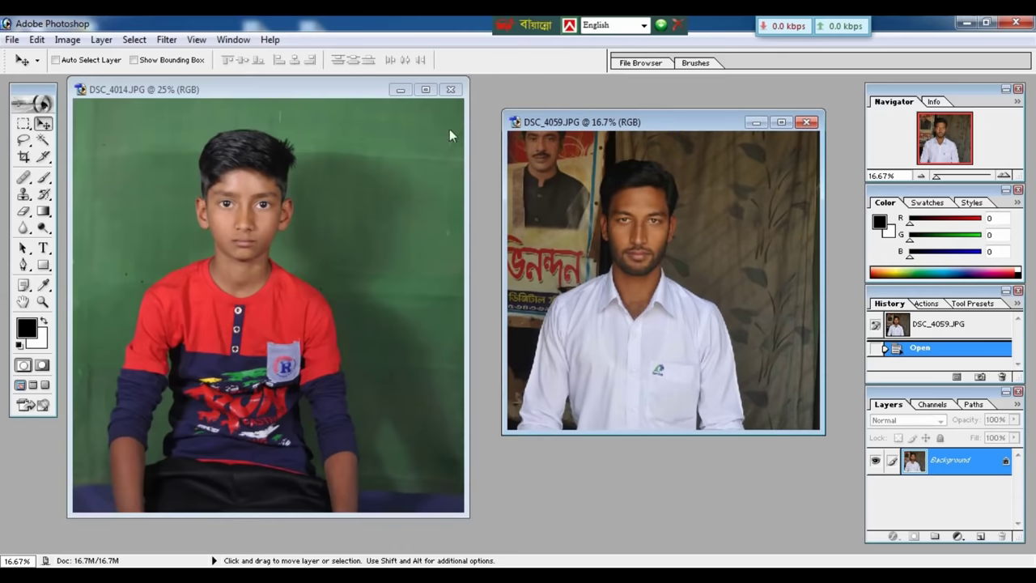
{"action": "left_click", "coordinate": [309, 88]}
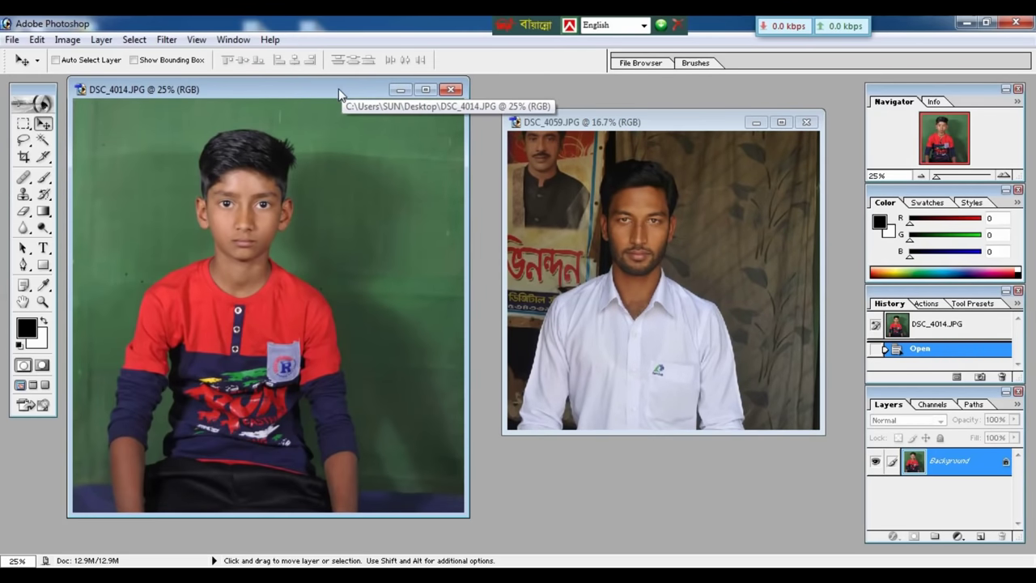
{"action": "left_click_drag", "start_coordinate": [338, 89], "coordinate": [534, 123]}
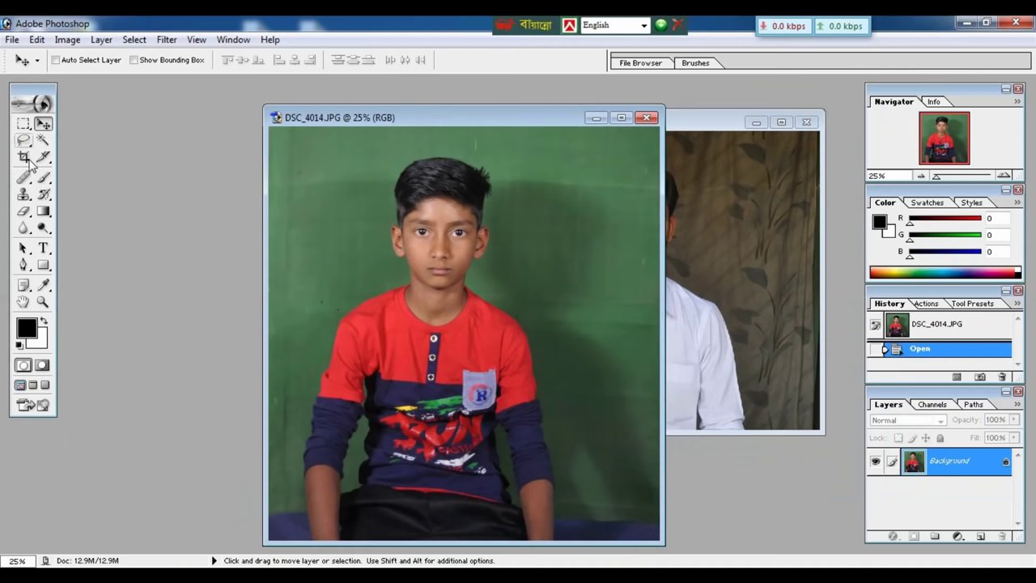
{"action": "left_click", "coordinate": [23, 157]}
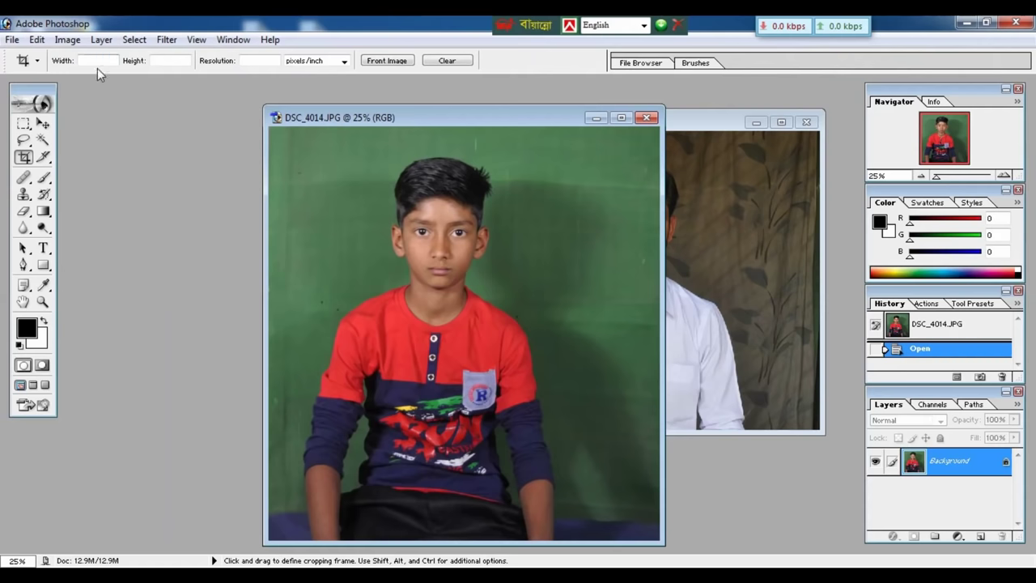
- Set crop Width 40 mm, Height 50 mm and Resolution 300 pixels/inch
{"action": "left_click", "coordinate": [97, 61]}
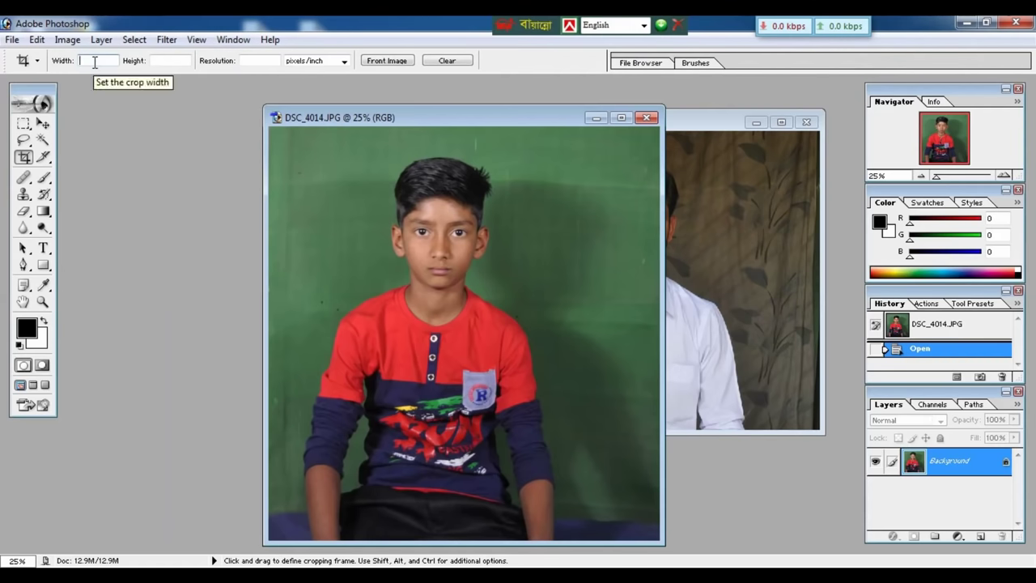
{"action": "type", "text": "40 mm"}
{"action": "key", "text": "Tab"}
{"action": "type", "text": "50mm"}
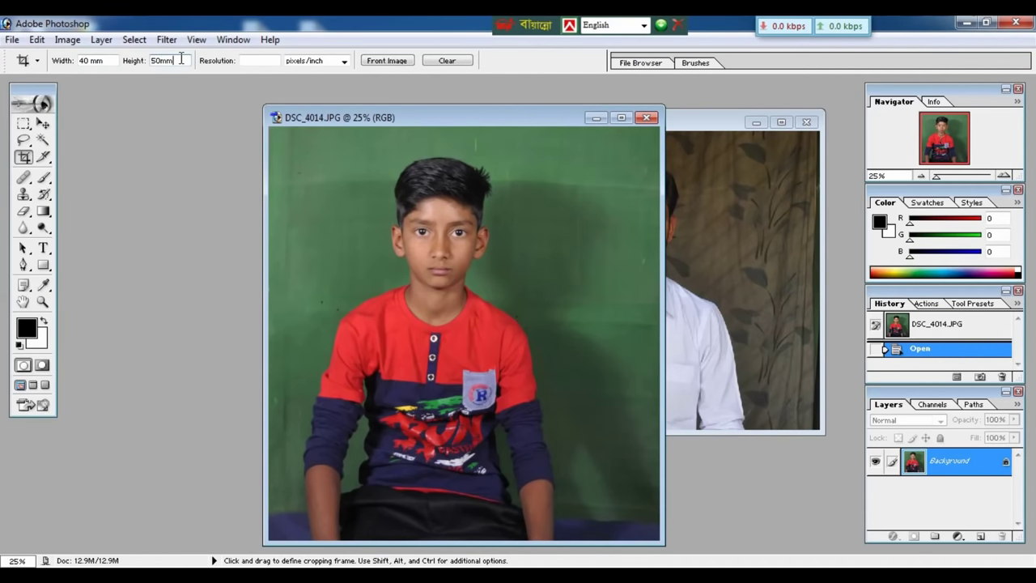
{"action": "left_click", "coordinate": [259, 60]}
{"action": "type", "text": "300"}
- Frame the boy's head and shoulders with the crop box and commit the 40 × 50 mm crop
{"action": "left_click_drag", "start_coordinate": [362, 157], "coordinate": [563, 405]}
{"action": "left_click_drag", "start_coordinate": [476, 318], "coordinate": [451, 302]}
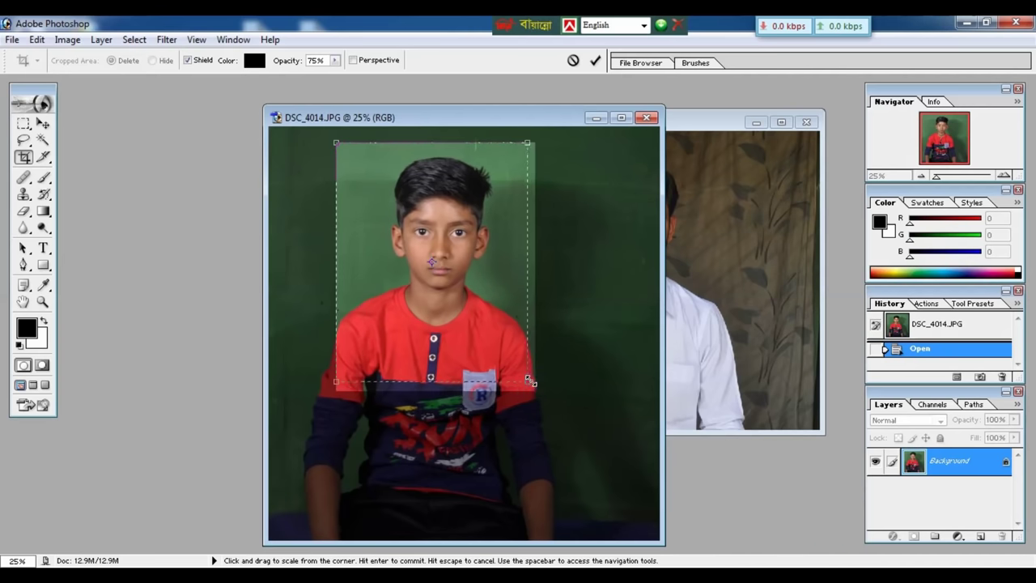
{"action": "left_click_drag", "start_coordinate": [536, 392], "coordinate": [528, 381]}
{"action": "left_click_drag", "start_coordinate": [479, 325], "coordinate": [487, 327]}
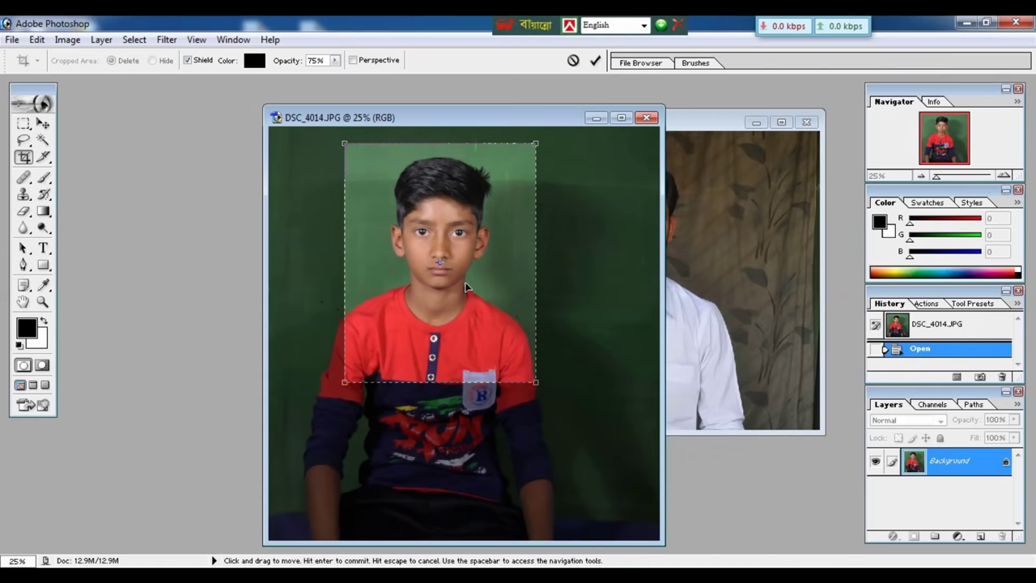
{"action": "key", "text": "Return"}
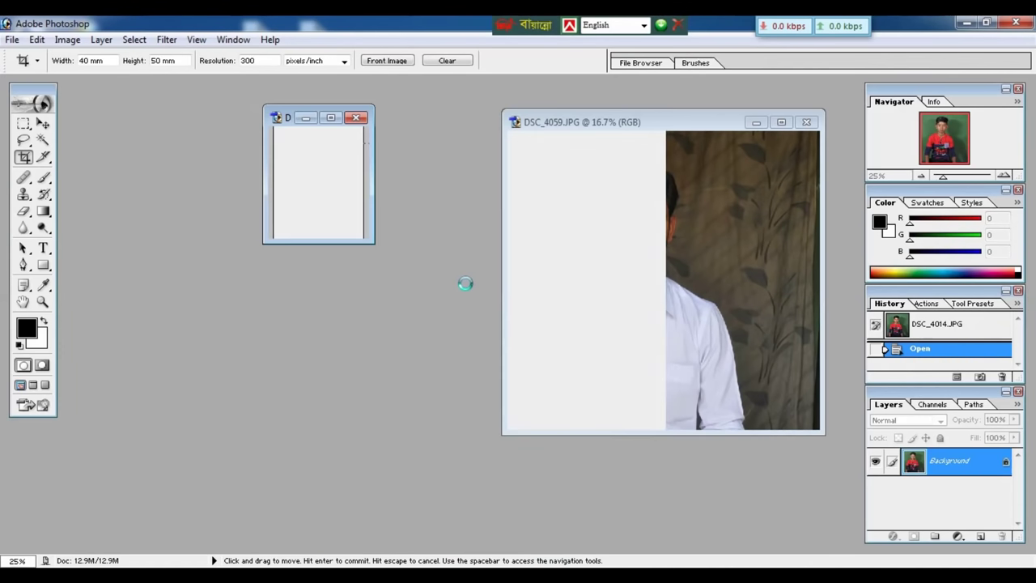
- Enlarge the cropped DSC_4014 window and zoom the photo to 100%
{"action": "left_click_drag", "start_coordinate": [370, 242], "coordinate": [695, 554]}
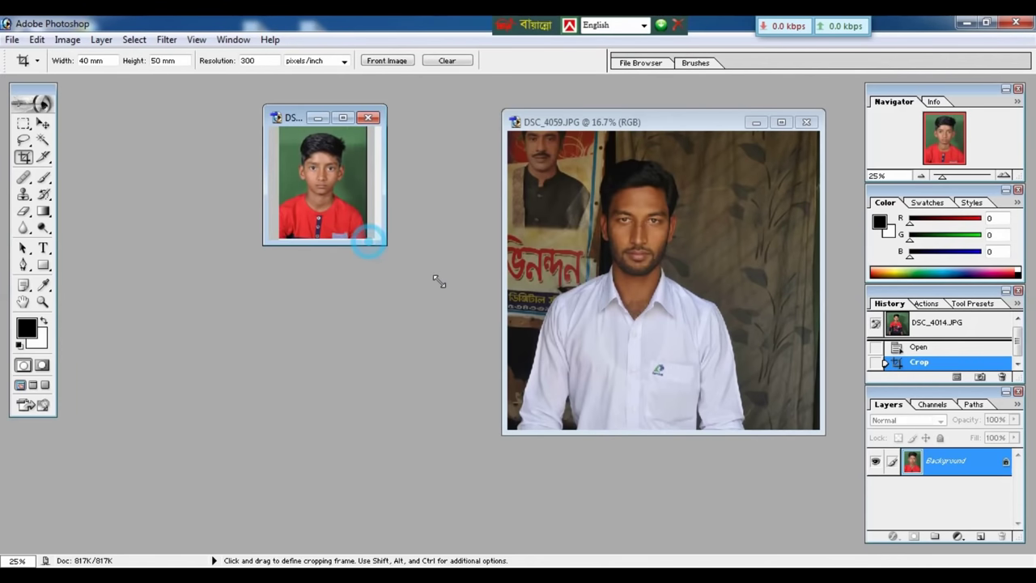
{"action": "key", "text": "ctrl+plus"}
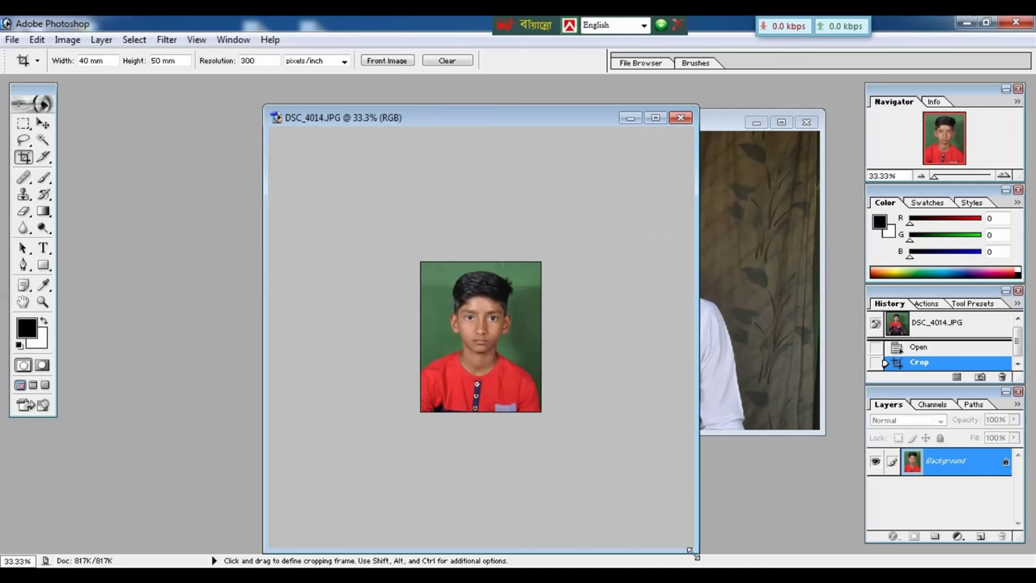
{"action": "key", "text": "ctrl+plus"}
{"action": "key", "text": "ctrl+plus"}
{"action": "key", "text": "ctrl+plus"}
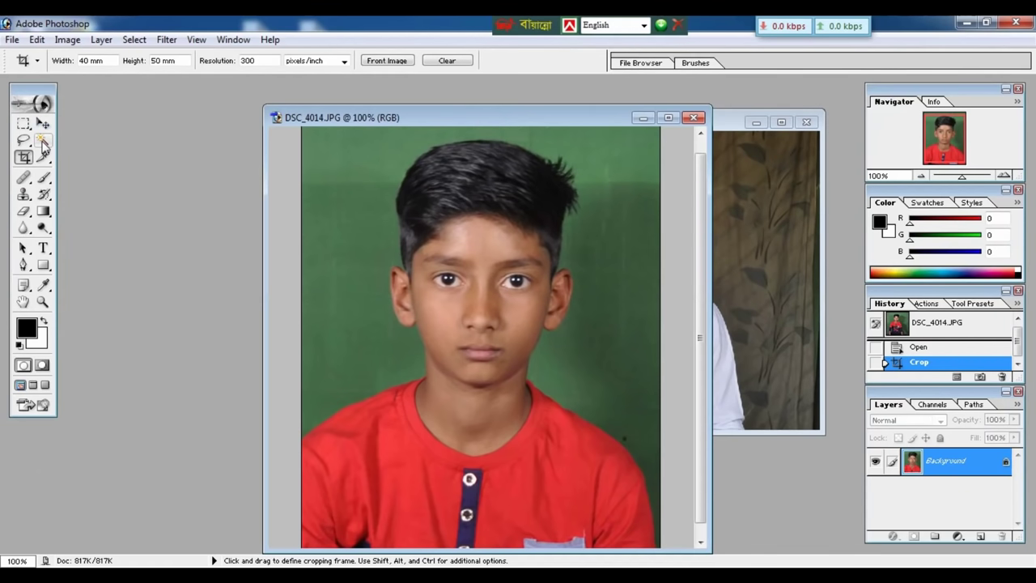
- Magic Wand-select the green background on both sides of the boy, then zoom to his hair
{"action": "left_click", "coordinate": [43, 140]}
{"action": "left_click", "coordinate": [370, 196], "text": "shift"}
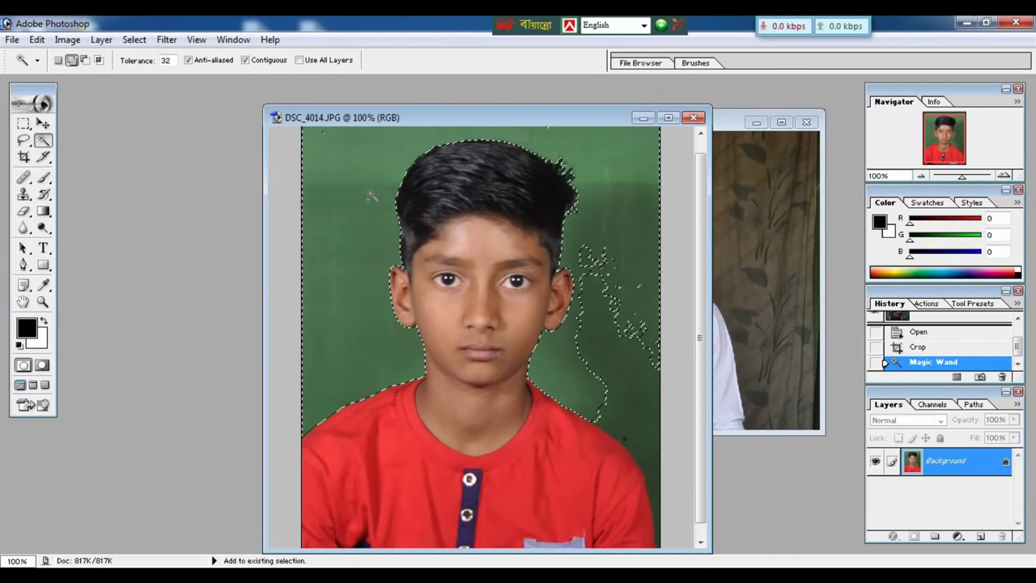
{"action": "left_click", "coordinate": [627, 341]}
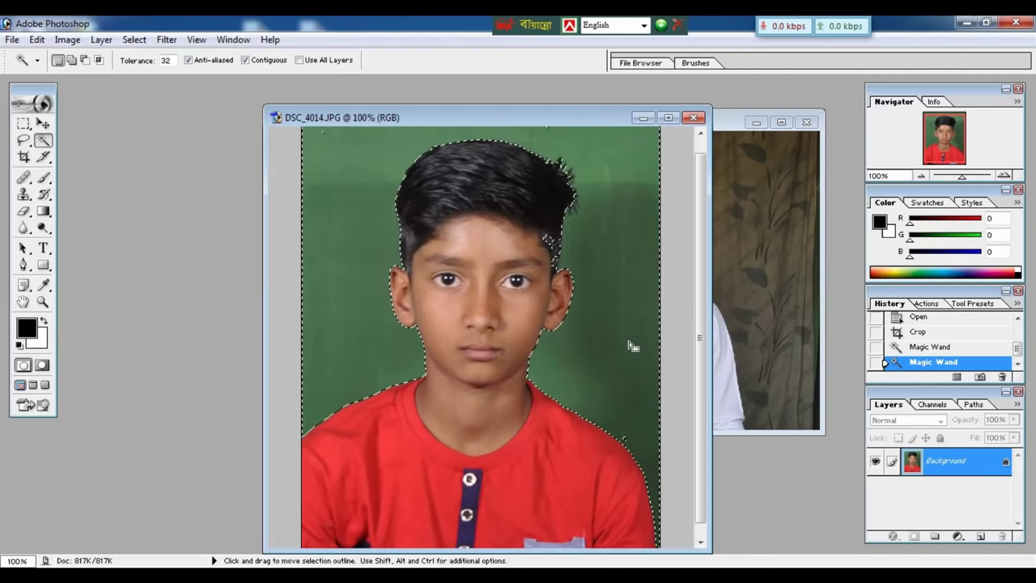
{"action": "key", "text": "ctrl+plus"}
{"action": "key", "text": "ctrl+plus"}
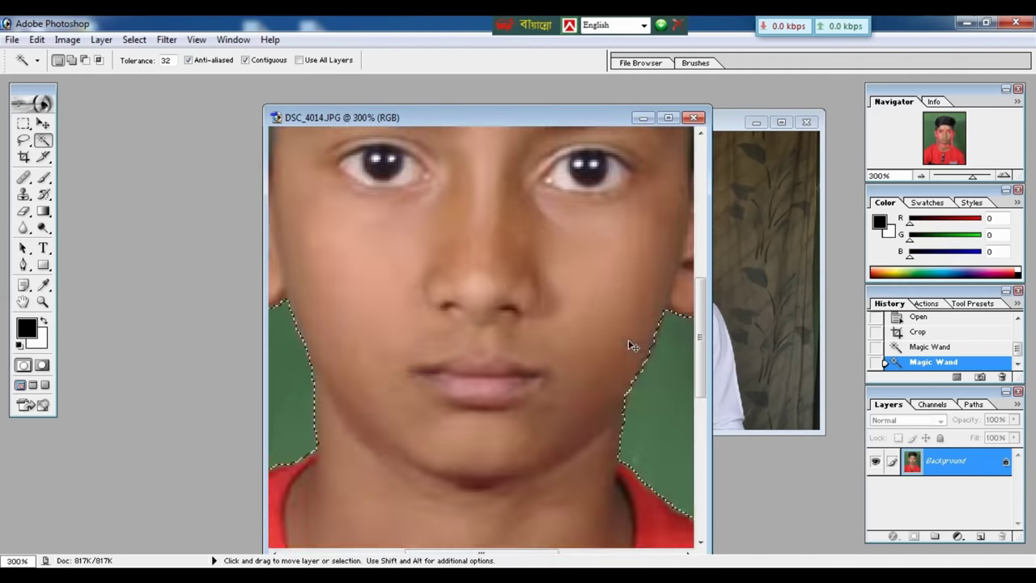
{"action": "key", "text": "f"}
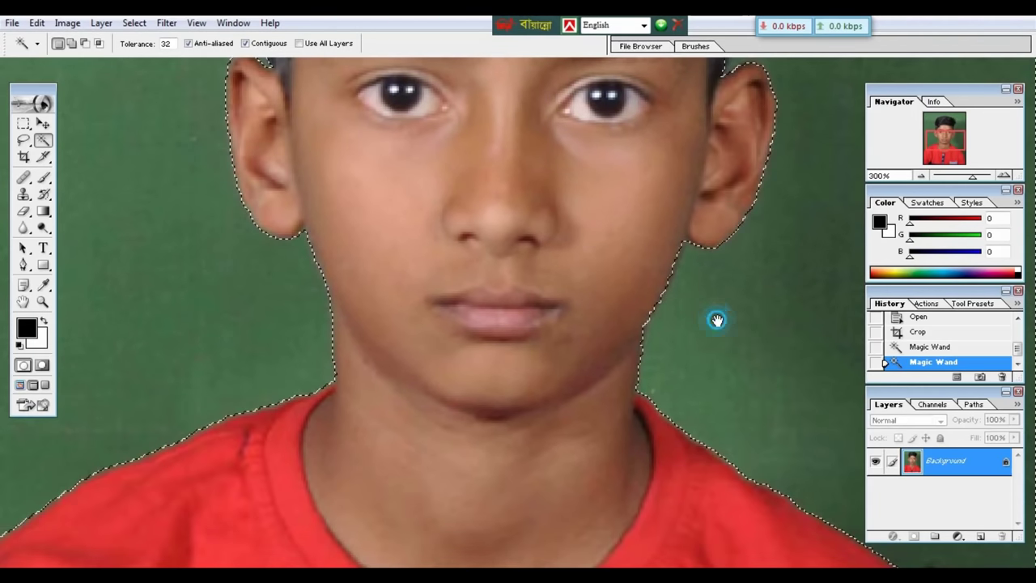
{"action": "left_click_drag", "start_coordinate": [718, 319], "coordinate": [631, 478]}
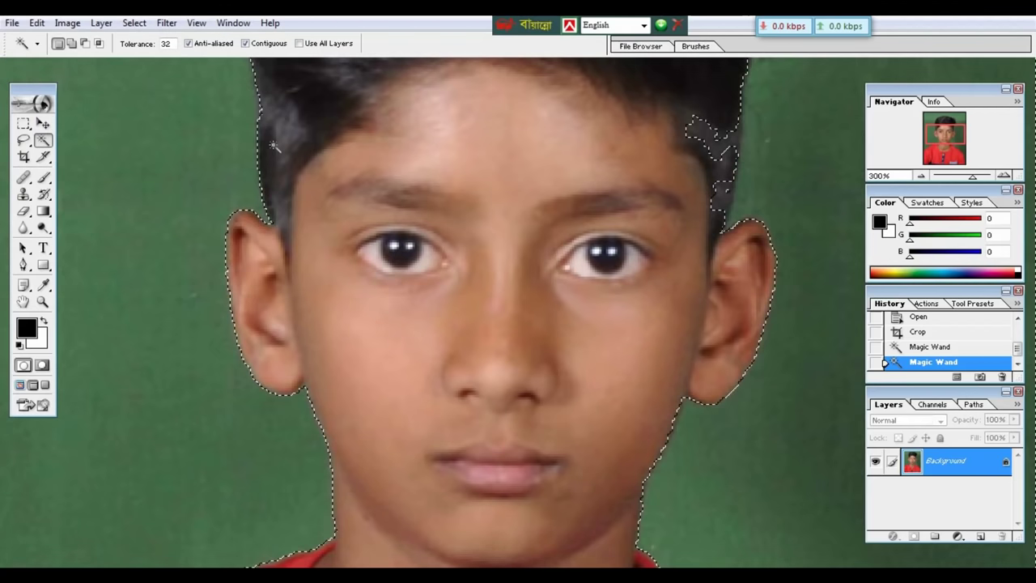
- Subtract the stray hair patch from the selection with an Alt-Lasso
{"action": "left_click", "coordinate": [24, 139]}
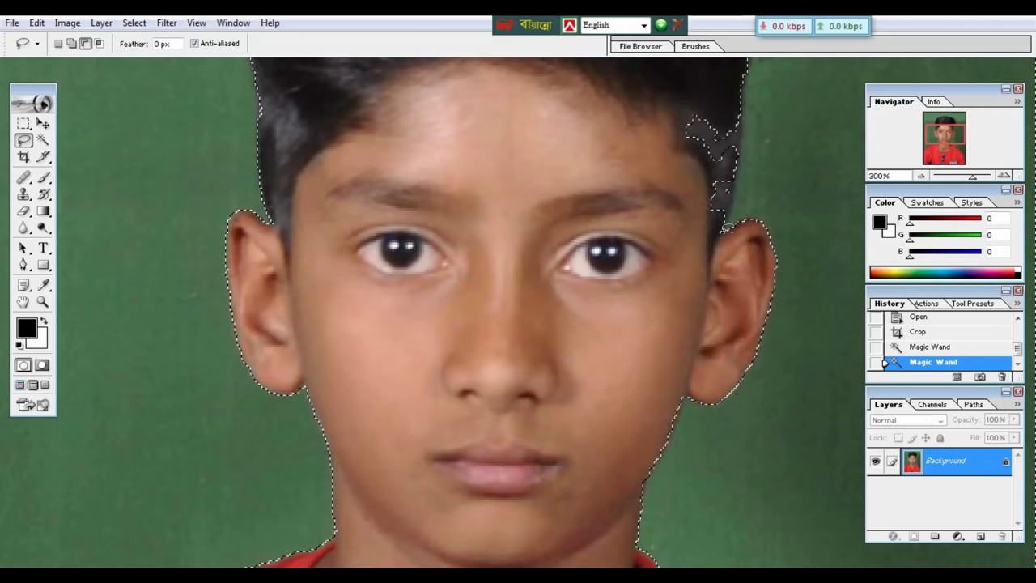
{"action": "key", "text": "alt"}
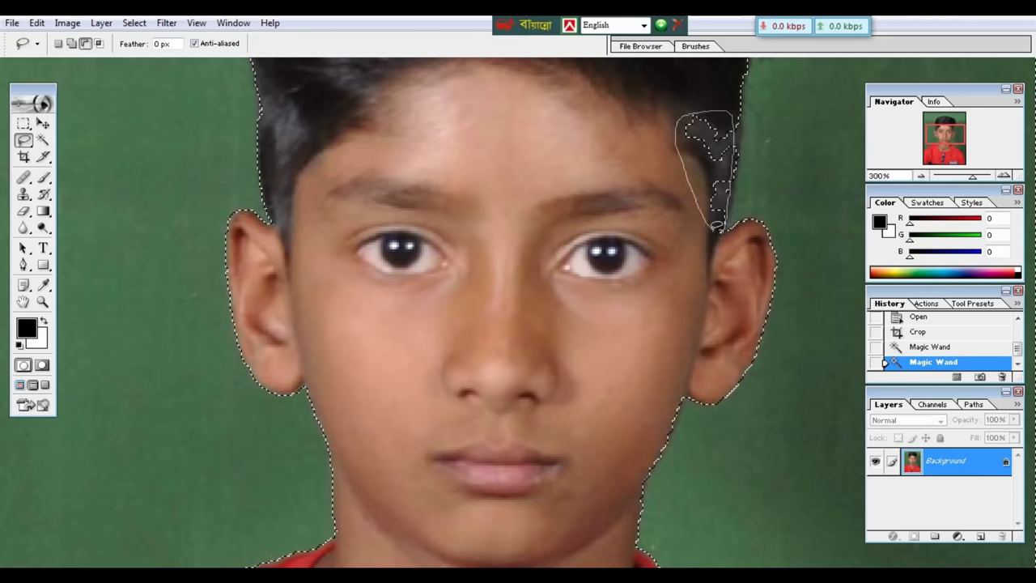
{"action": "left_click_drag", "start_coordinate": [718, 226], "coordinate": [719, 229]}
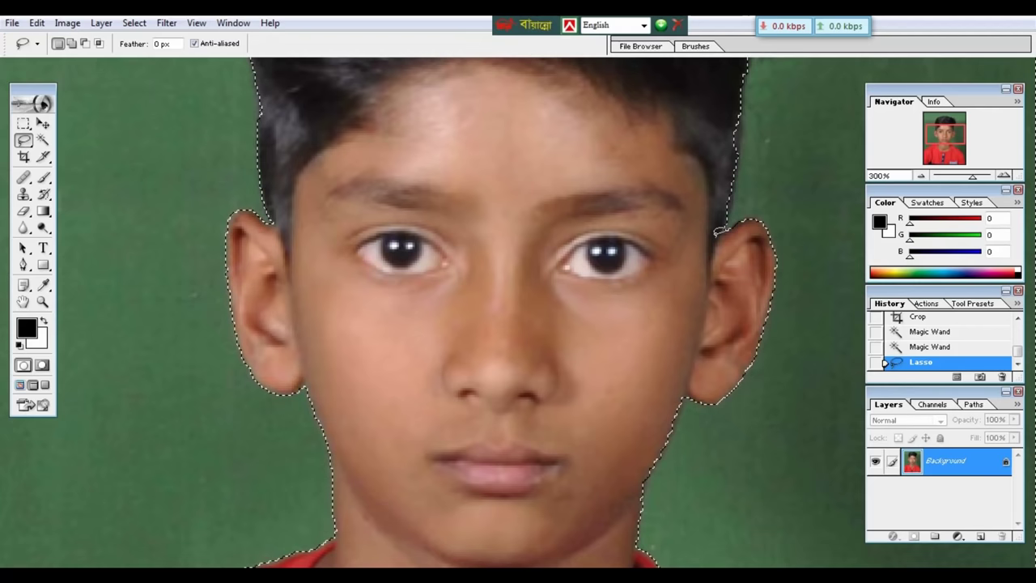
{"action": "key", "text": "ctrl+minus"}
{"action": "key", "text": "ctrl+minus"}
{"action": "key", "text": "ctrl+minus"}
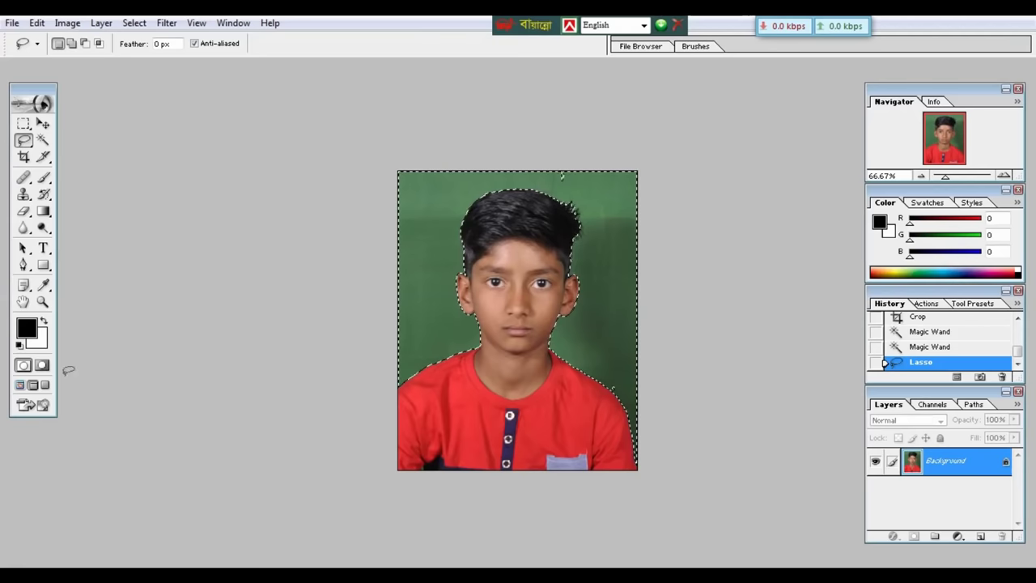
- Pick deep blue 0D21BD as the background colour in the Color Picker
{"action": "left_click", "coordinate": [42, 340]}
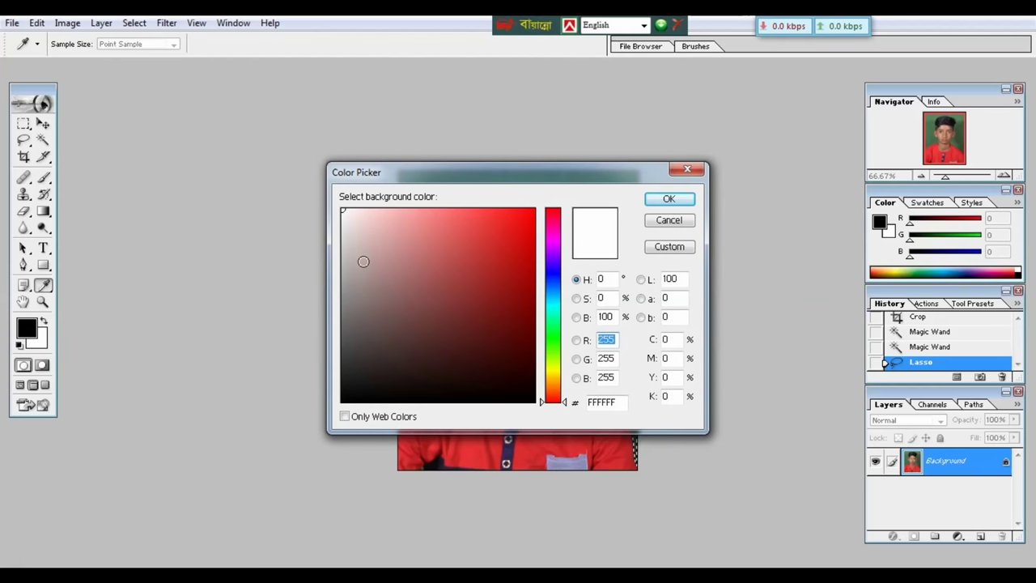
{"action": "left_click", "coordinate": [555, 277]}
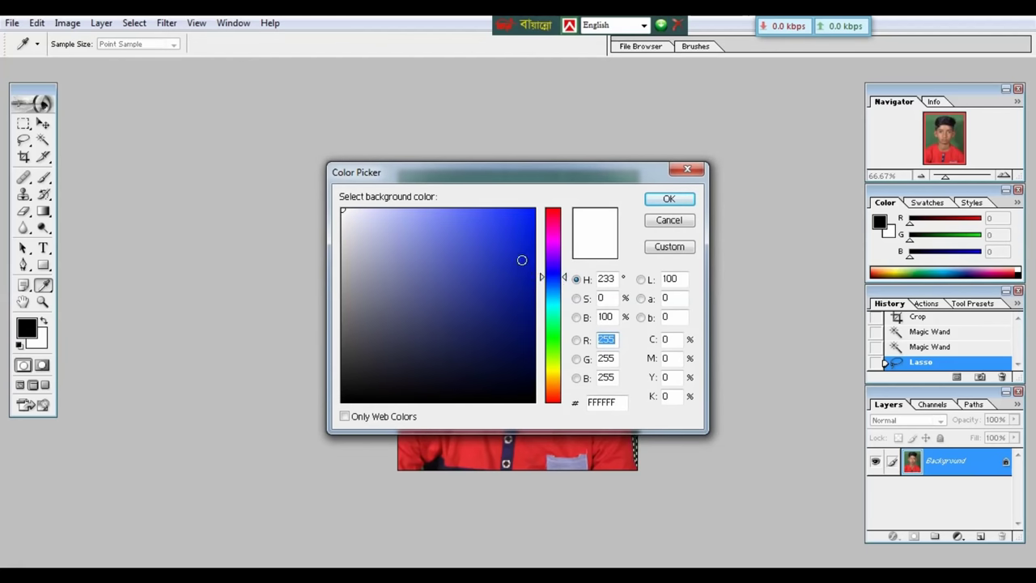
{"action": "left_click", "coordinate": [522, 258]}
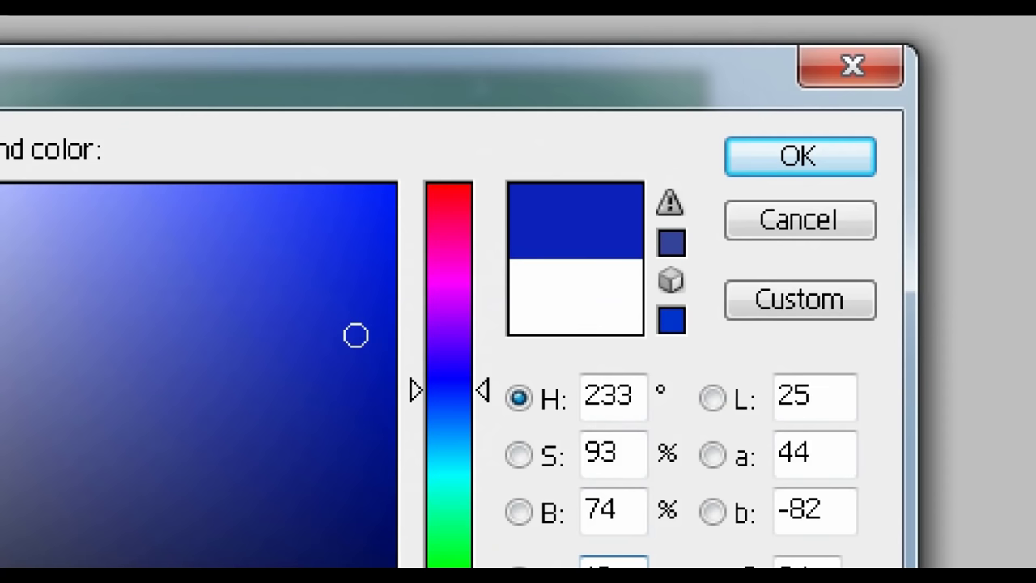
{"action": "left_click", "coordinate": [603, 221]}
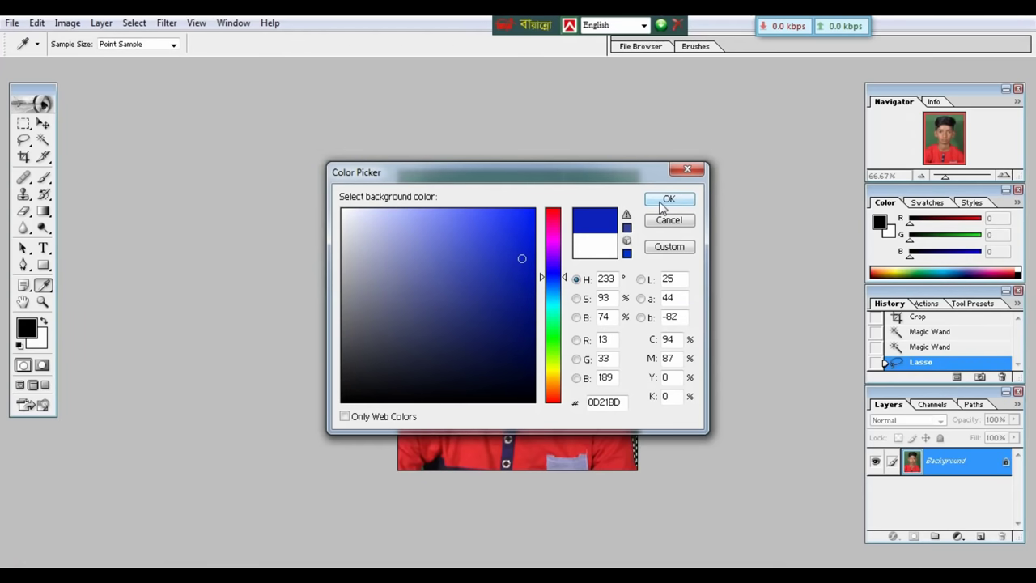
{"action": "left_click", "coordinate": [668, 201]}
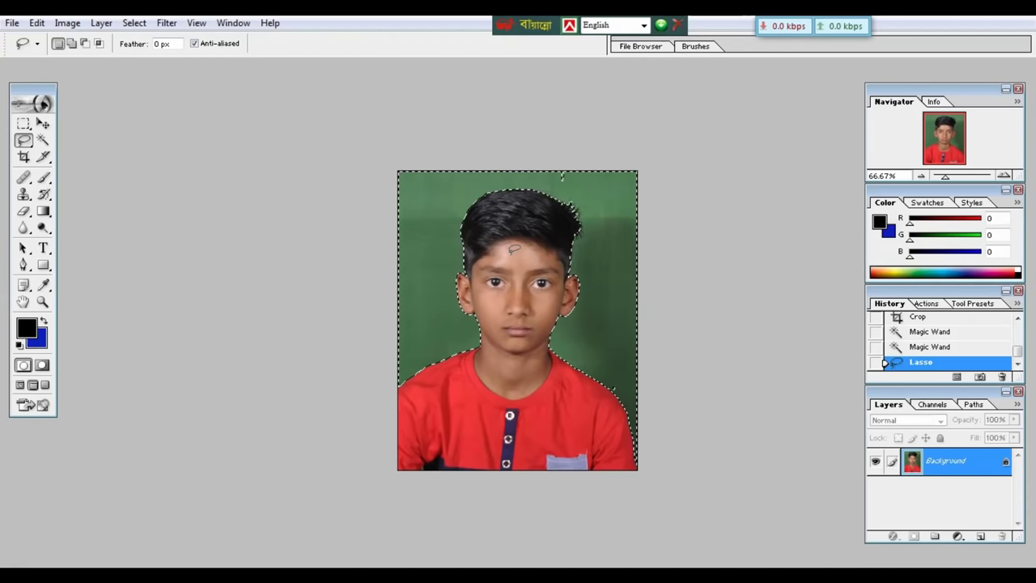
{"action": "key", "text": "Delete"}
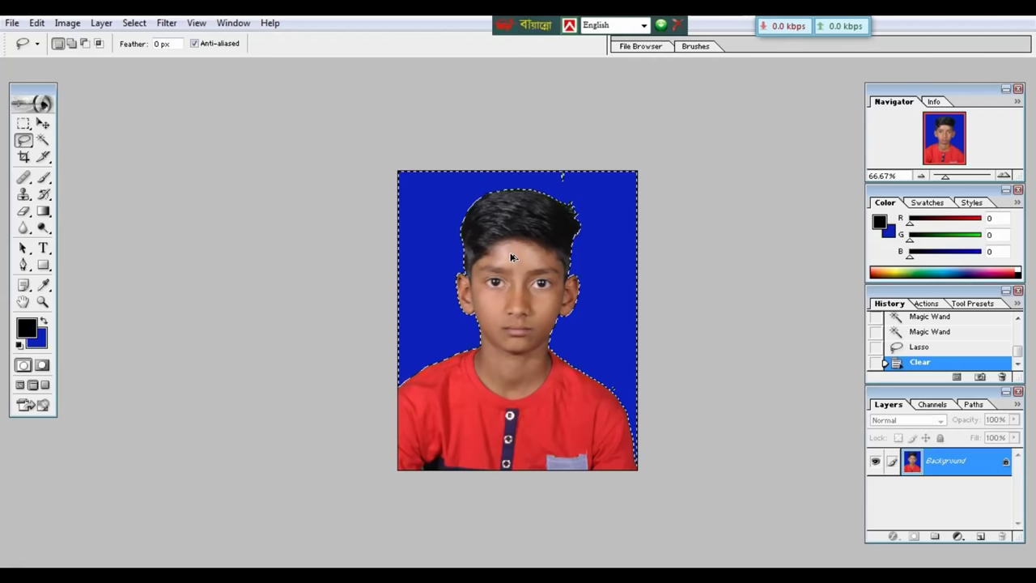
{"action": "key", "text": "ctrl+z"}
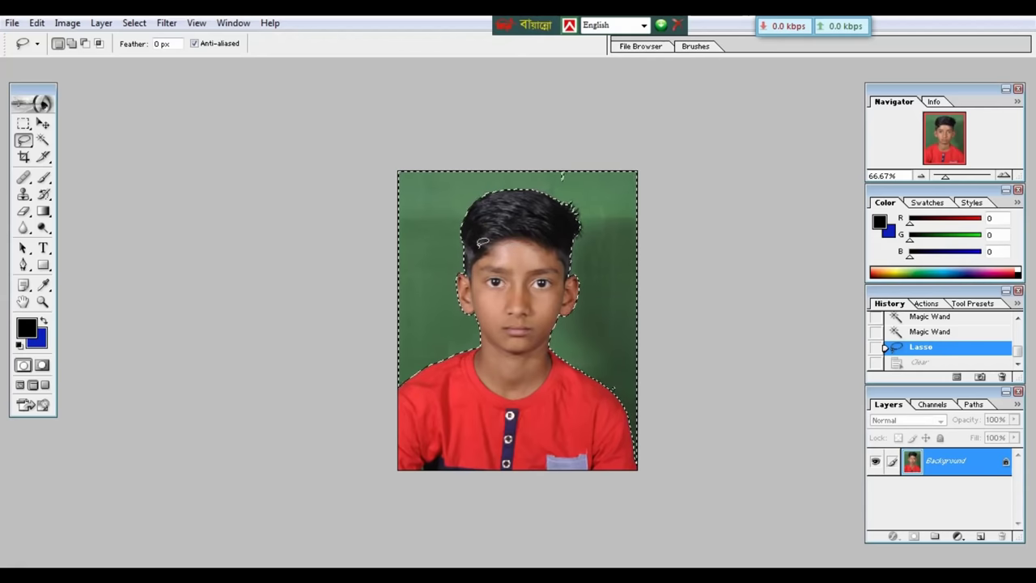
{"action": "key", "text": "ctrl+plus"}
{"action": "key", "text": "ctrl+plus"}
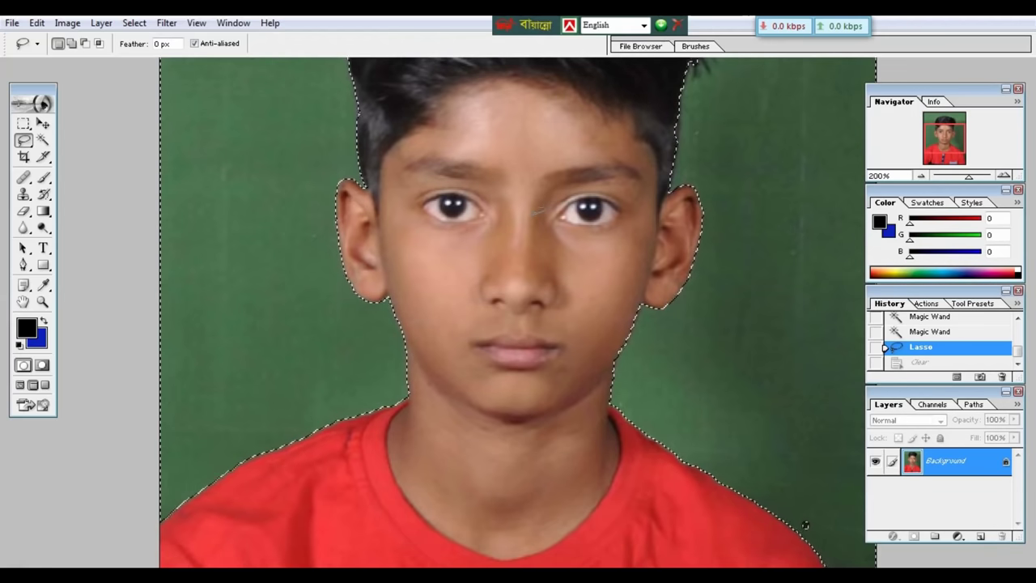
- Apply a 2-pixel Feather to the background selection, then zoom out
{"action": "right_click", "coordinate": [531, 213]}
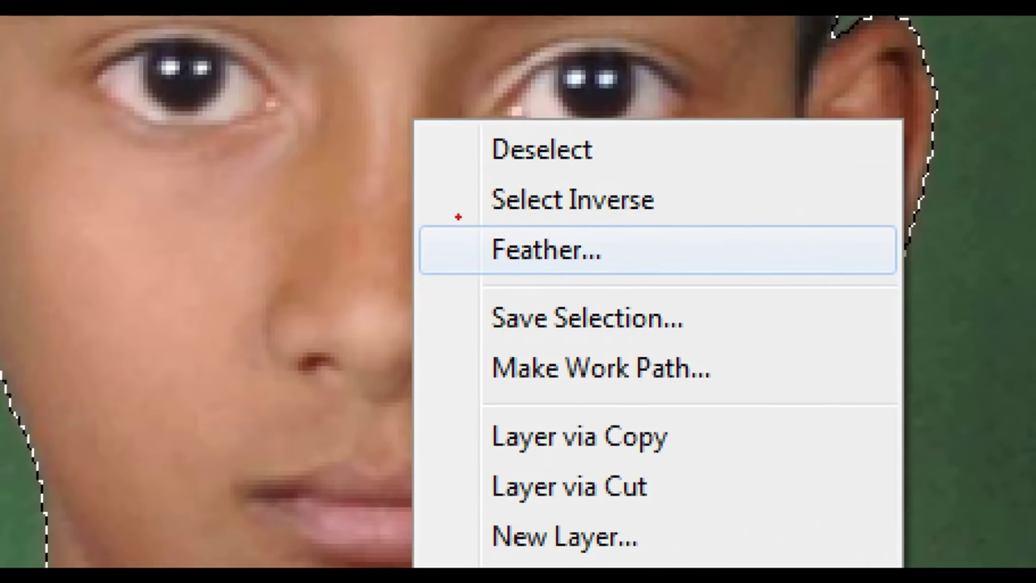
{"action": "left_click_drag", "start_coordinate": [458, 217], "coordinate": [616, 278]}
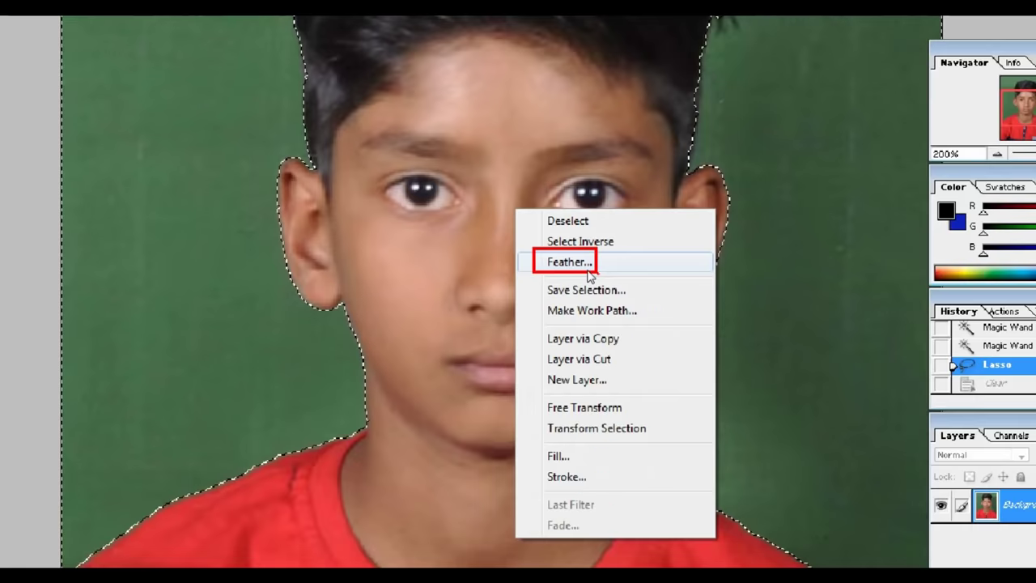
{"action": "left_click", "coordinate": [567, 258]}
{"action": "type", "text": "5"}
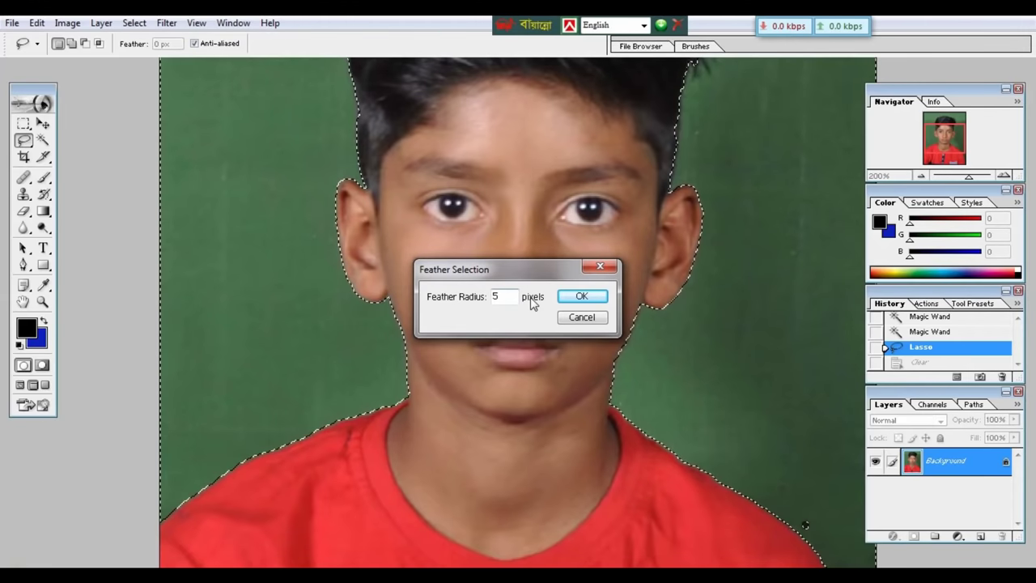
{"action": "double_click", "coordinate": [497, 297]}
{"action": "type", "text": "2"}
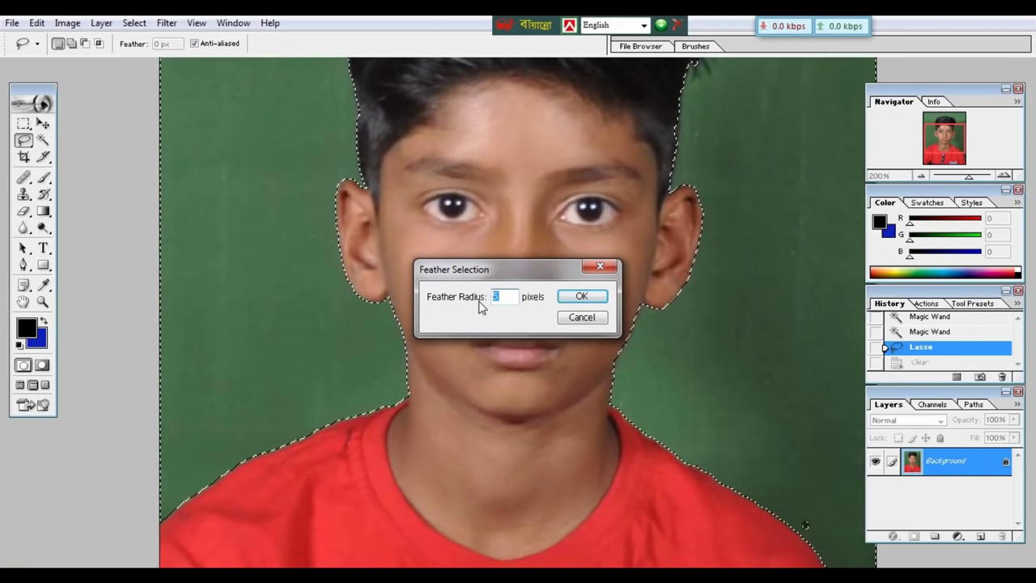
{"action": "left_click", "coordinate": [597, 296]}
{"action": "key", "text": "ctrl+minus"}
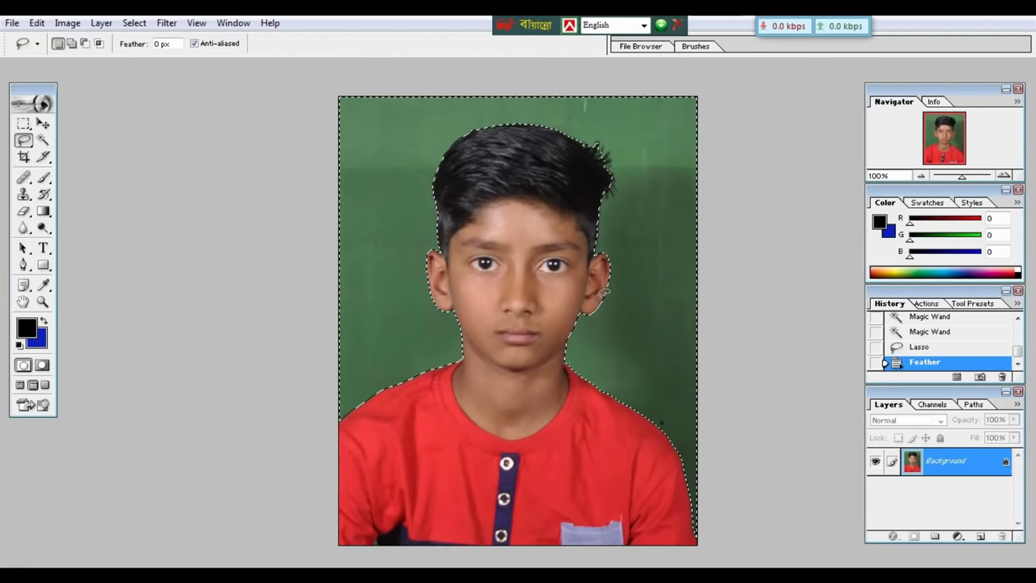
- Fill the selected background with the blue colour and deselect, checking the result zoomed in and out
{"action": "key", "text": "Delete"}
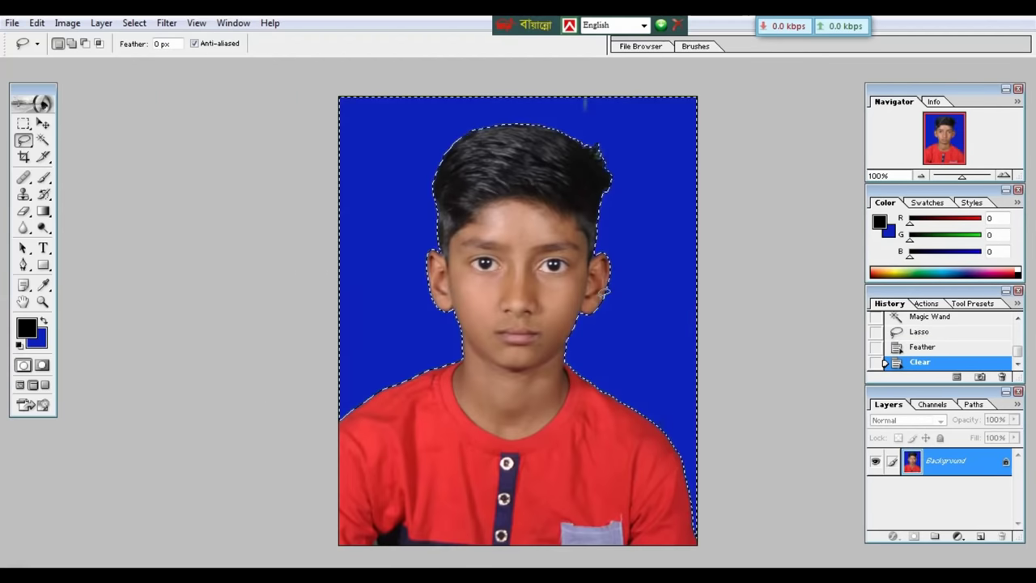
{"action": "key", "text": "ctrl+d"}
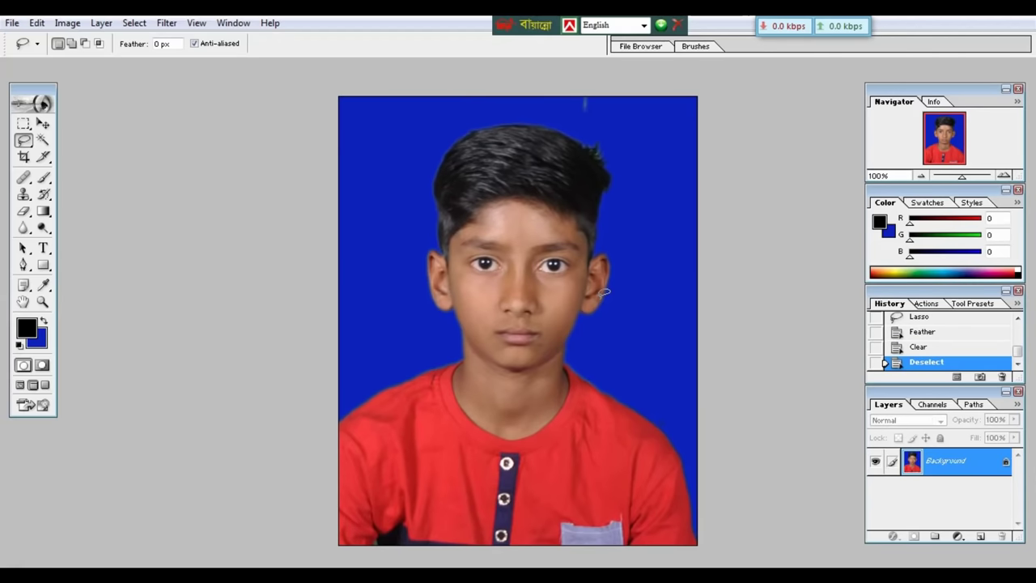
{"action": "key", "text": "ctrl+plus"}
{"action": "key", "text": "ctrl+plus"}
{"action": "key", "text": "ctrl+plus"}
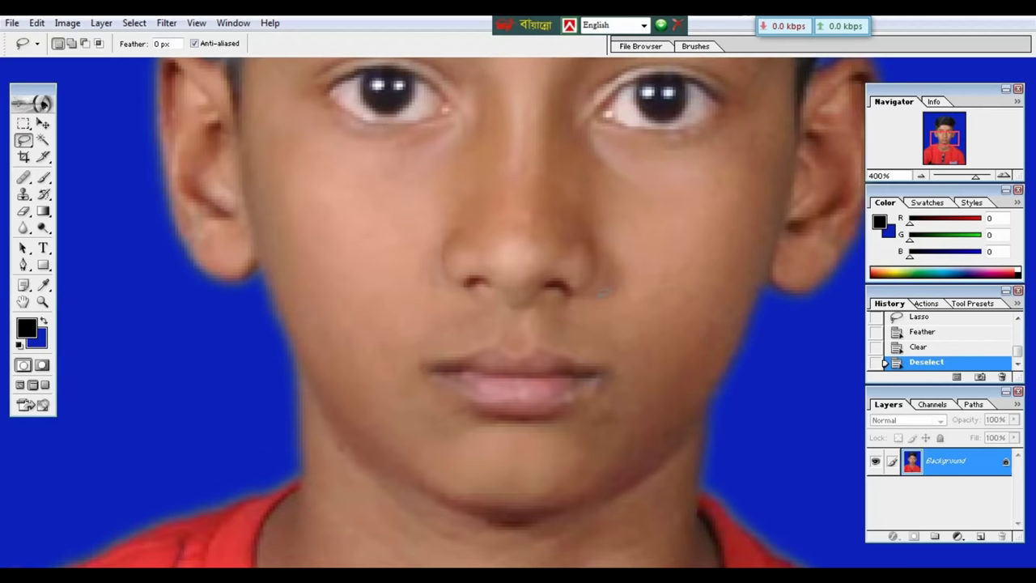
{"action": "key", "text": "ctrl+minus"}
{"action": "key", "text": "ctrl+minus"}
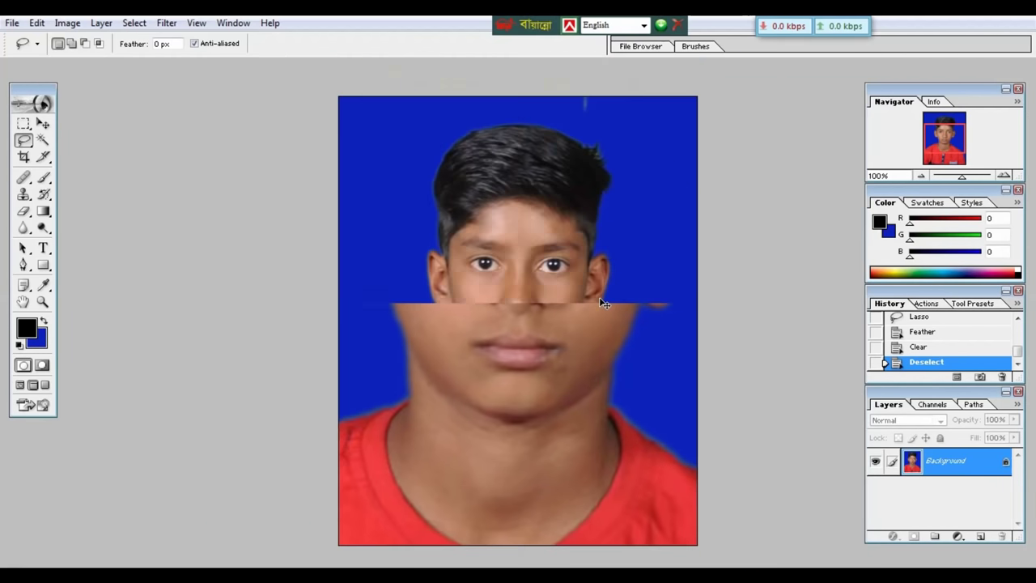
{"action": "key", "text": "ctrl+minus"}
- Undo back to the selection, drop it, view at 100% and open Levels
{"action": "key", "text": "ctrl+z"}
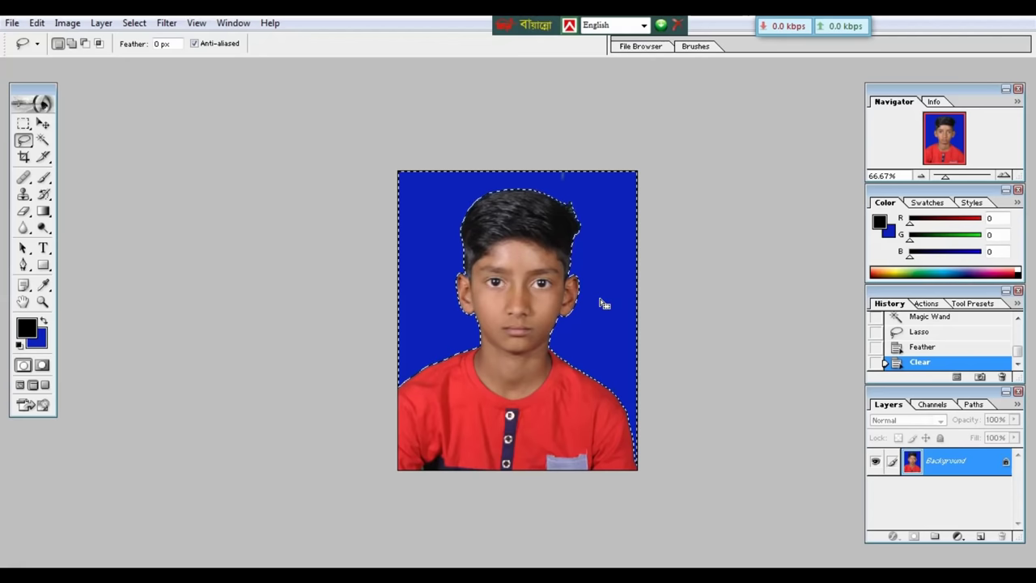
{"action": "left_click", "coordinate": [603, 293]}
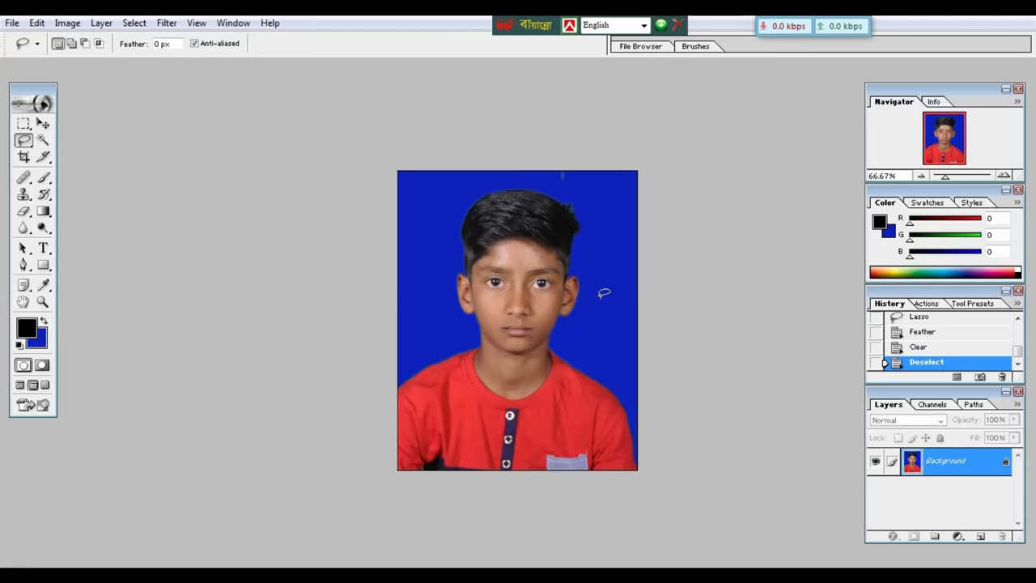
{"action": "key", "text": "ctrl+plus"}
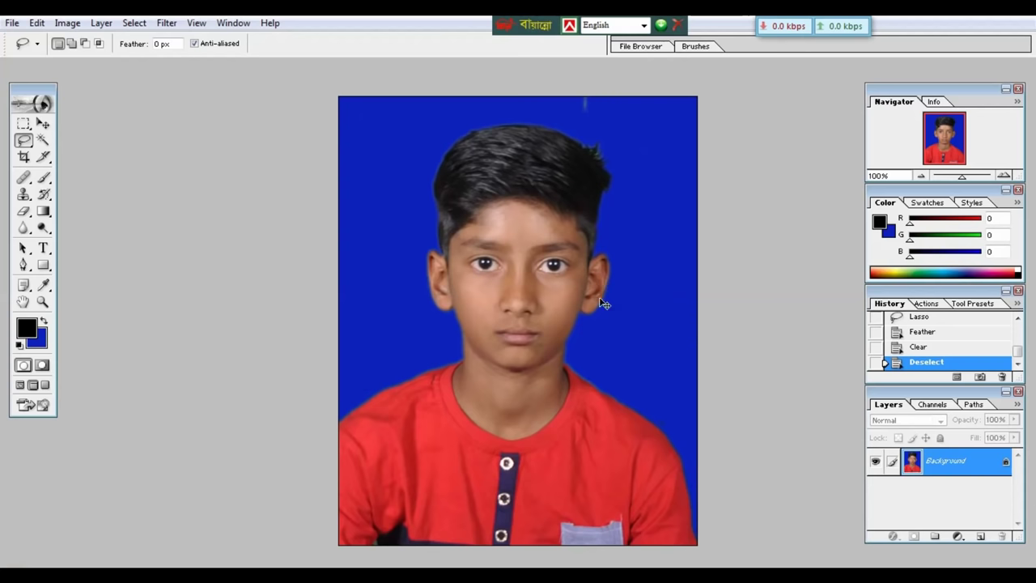
{"action": "key", "text": "ctrl+l"}
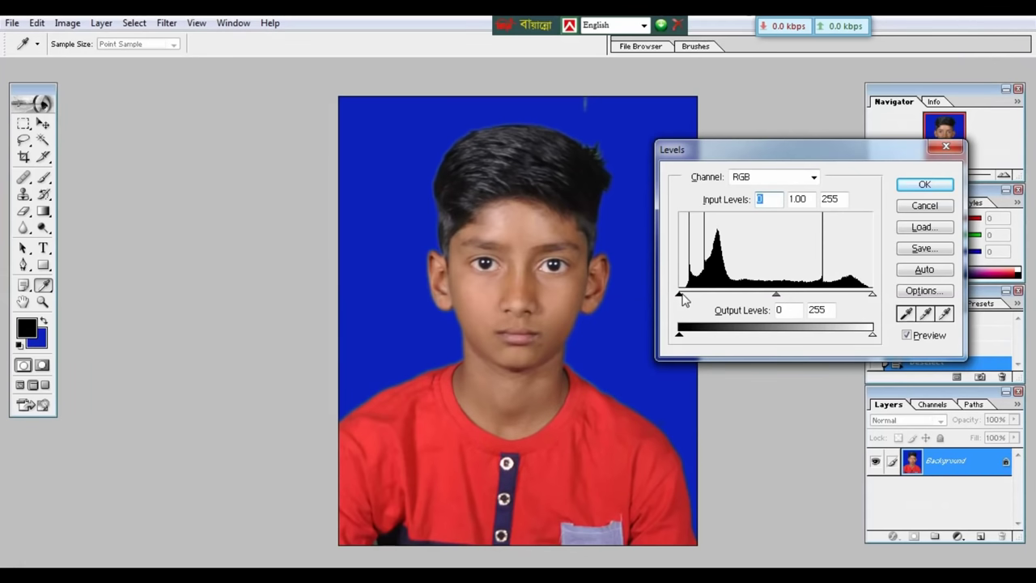
- Deepen the shadows by setting the Levels black input to 27, then bring up Curves
{"action": "left_click_drag", "start_coordinate": [682, 294], "coordinate": [701, 296]}
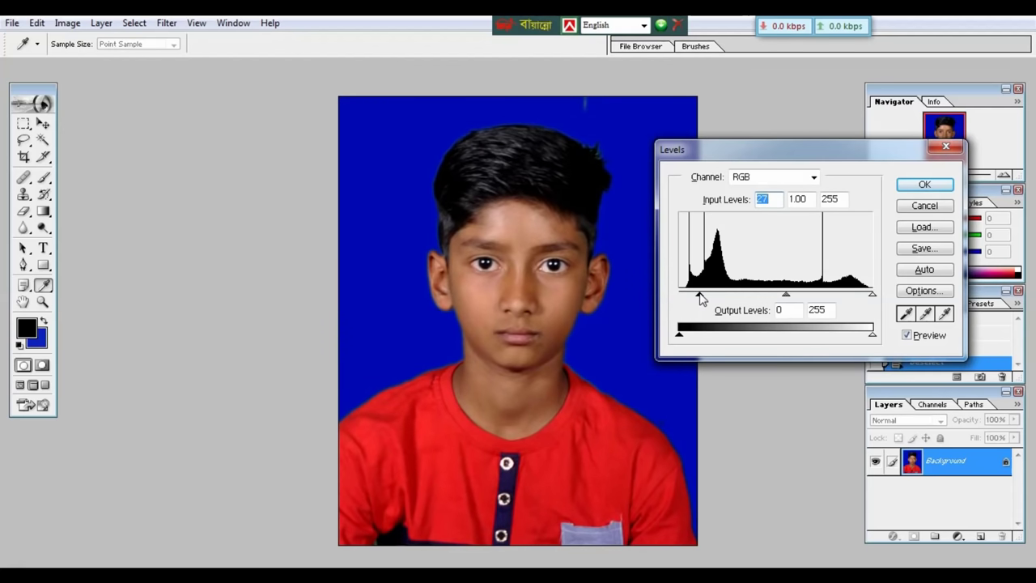
{"action": "left_click", "coordinate": [924, 185]}
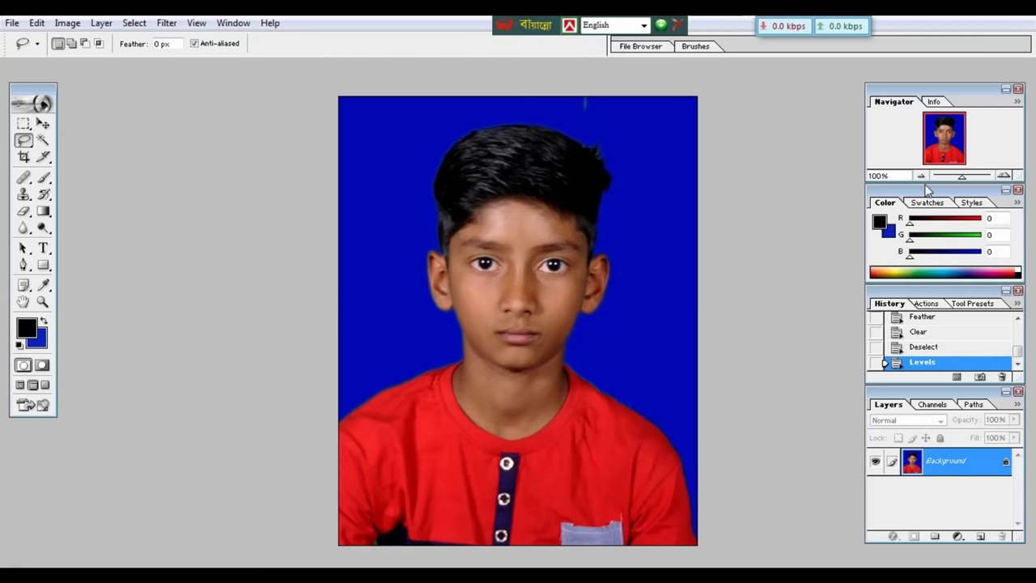
{"action": "key", "text": "ctrl+m"}
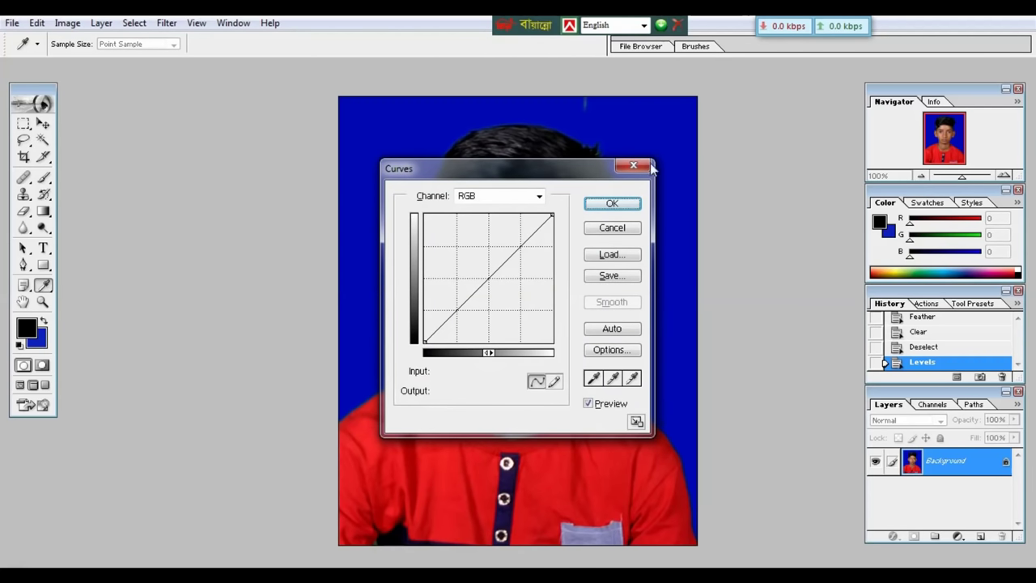
- Brighten the midtones with an upward-bowed Curves midpoint, then show the Dodge/Burn/Sponge tools
{"action": "left_click_drag", "start_coordinate": [555, 170], "coordinate": [807, 120]}
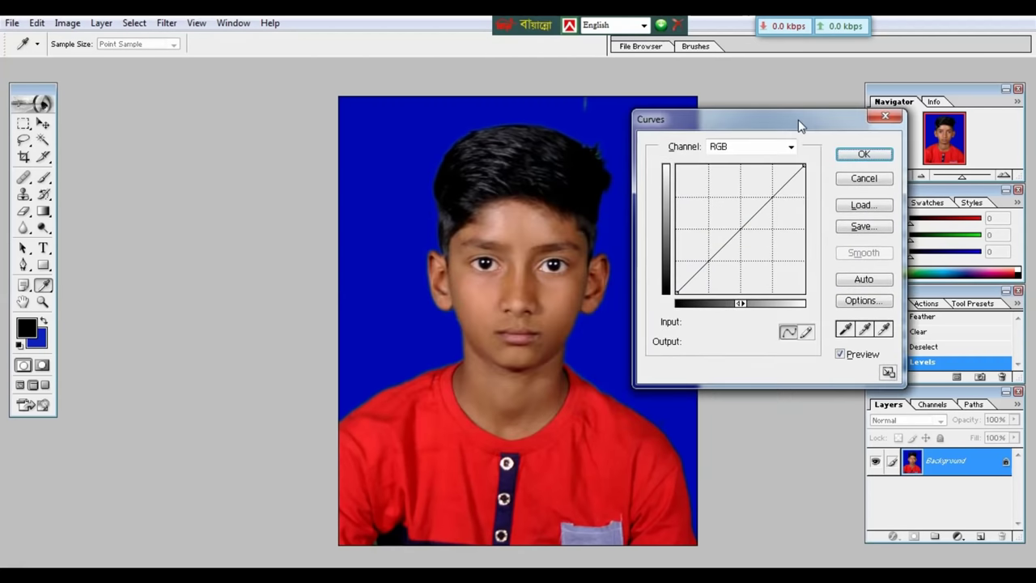
{"action": "left_click", "coordinate": [744, 221]}
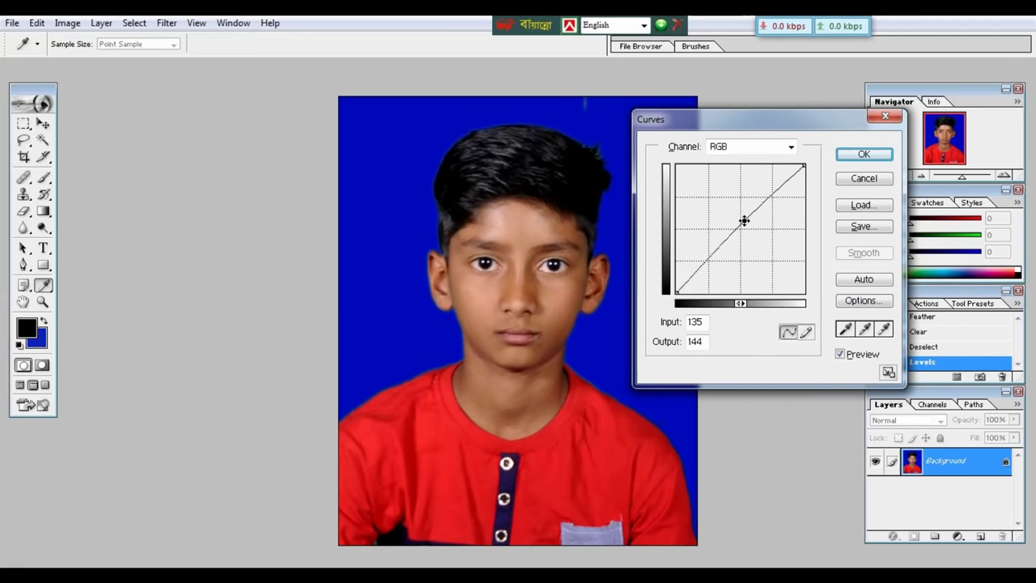
{"action": "left_click_drag", "start_coordinate": [744, 220], "coordinate": [735, 206]}
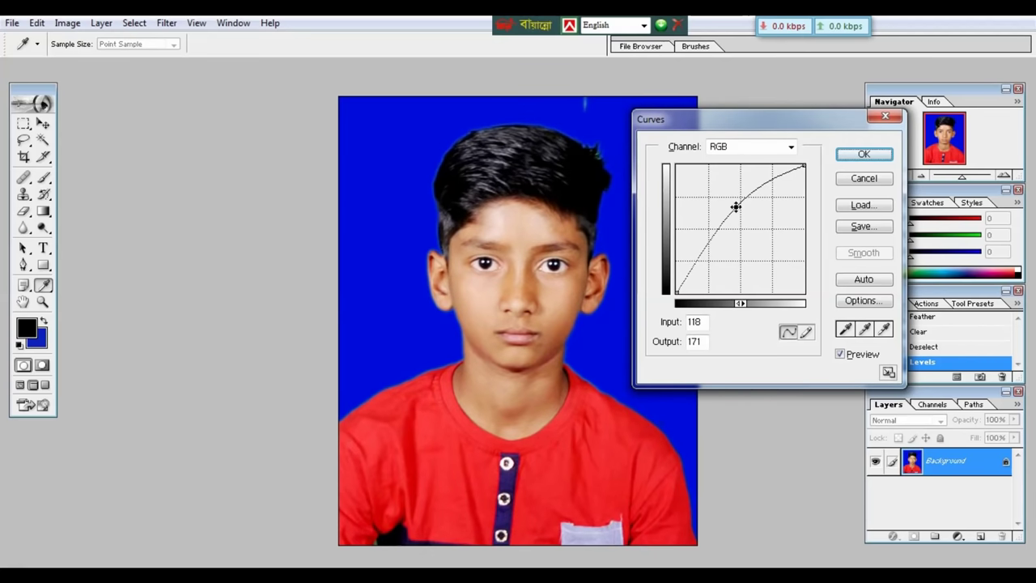
{"action": "left_click_drag", "start_coordinate": [735, 206], "coordinate": [740, 217]}
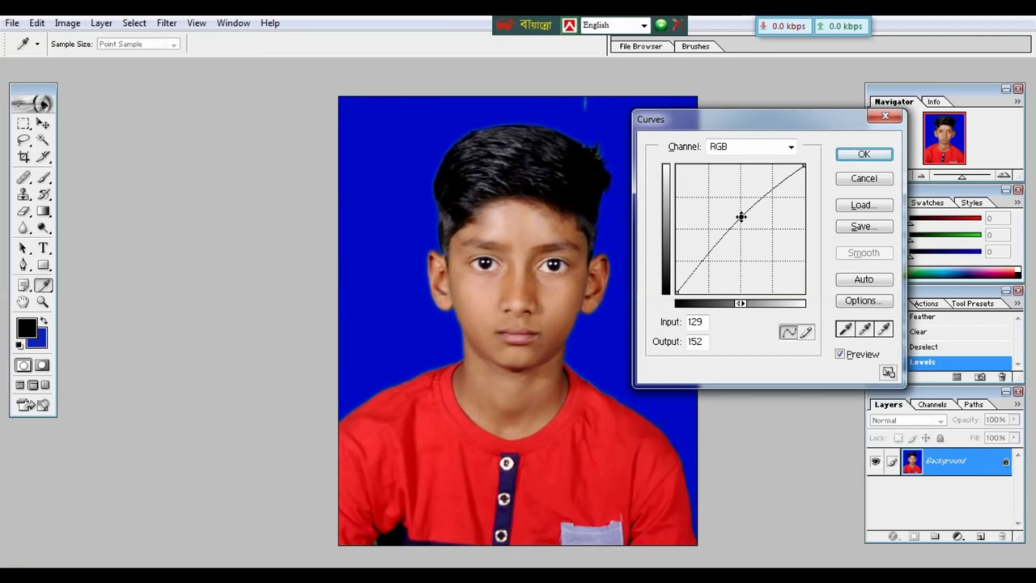
{"action": "left_click", "coordinate": [863, 154]}
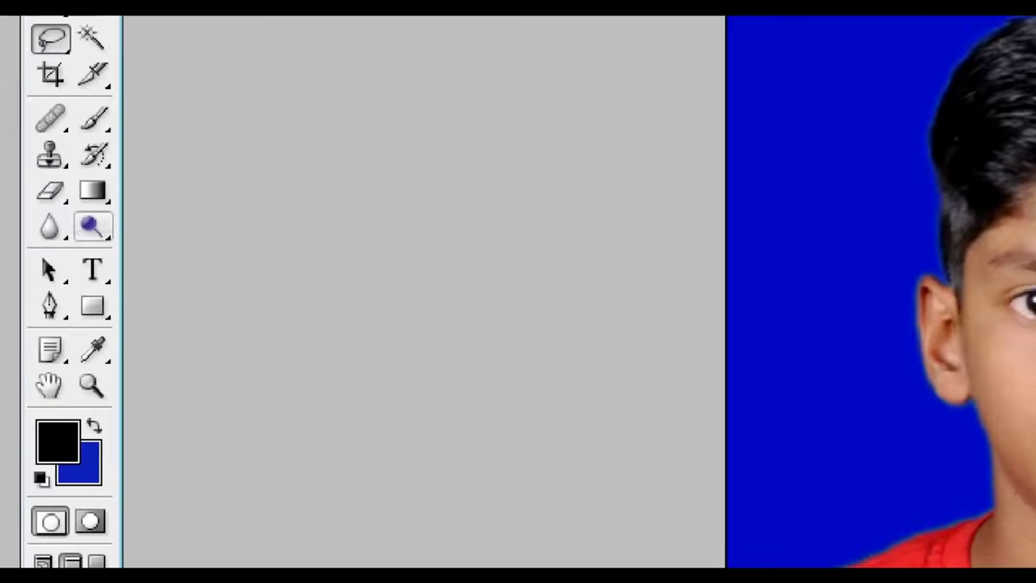
{"action": "left_click", "coordinate": [44, 230]}
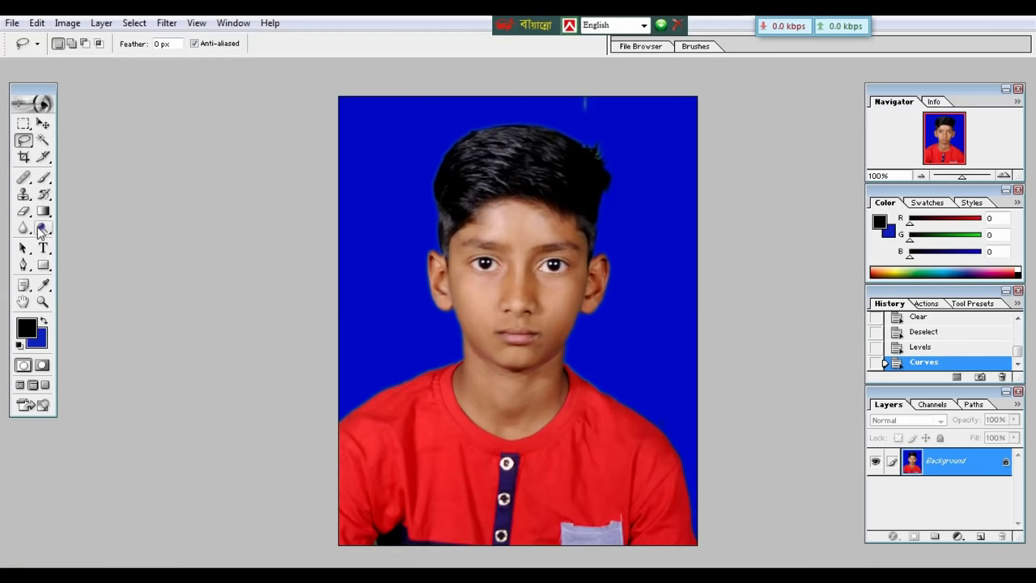
{"action": "left_click", "coordinate": [42, 230]}
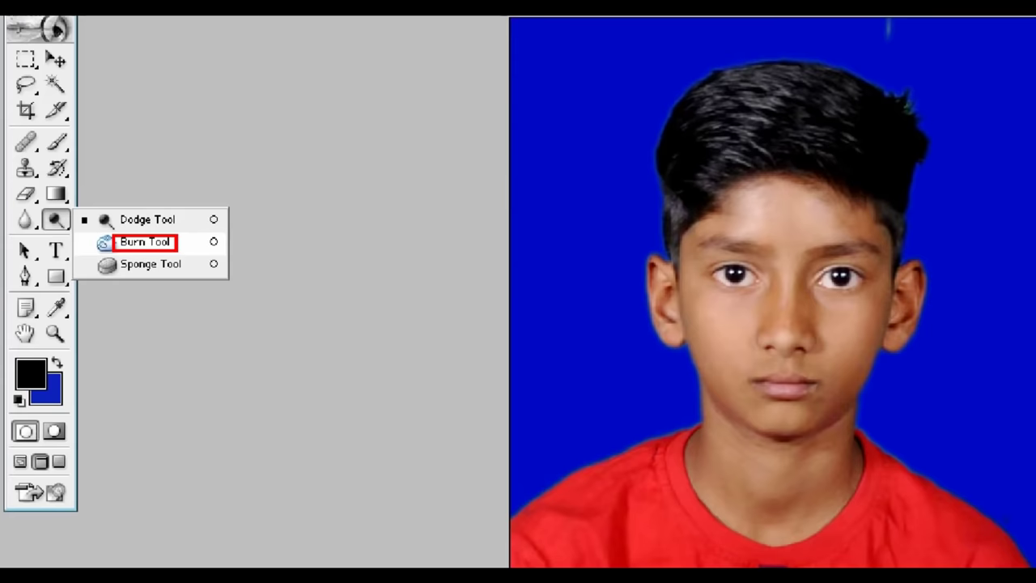
- Darken the top of the boy's hair with the Burn Tool on Midtones at 50% exposure
{"action": "left_click", "coordinate": [97, 240]}
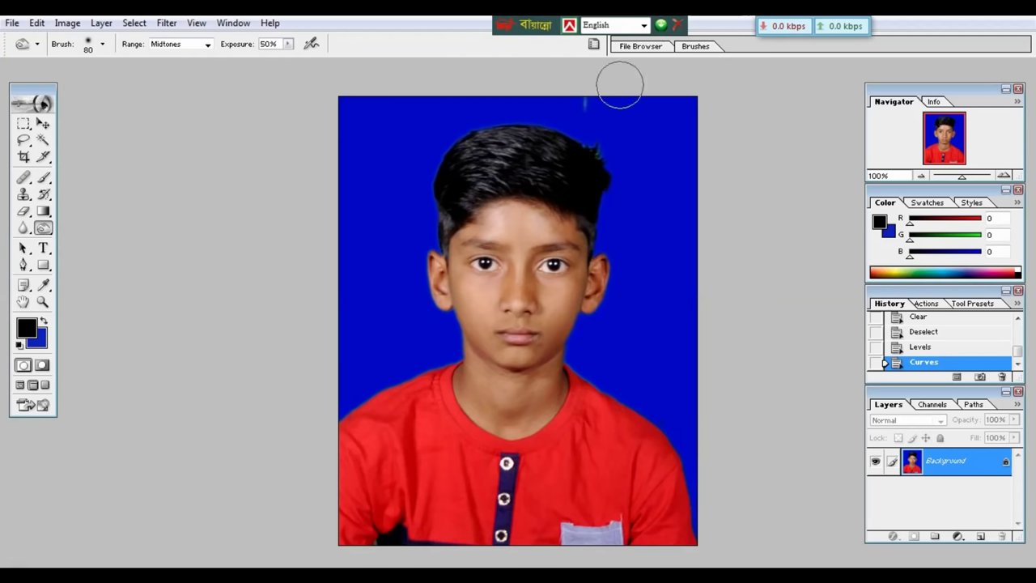
{"action": "mouse_move", "coordinate": [520, 167]}
{"action": "left_mouse_down"}
{"action": "mouse_move", "coordinate": [489, 164]}
{"action": "mouse_move", "coordinate": [493, 155]}
{"action": "left_mouse_up"}
{"action": "key", "text": "bracketleft"}
{"action": "key", "text": "ctrl+plus"}
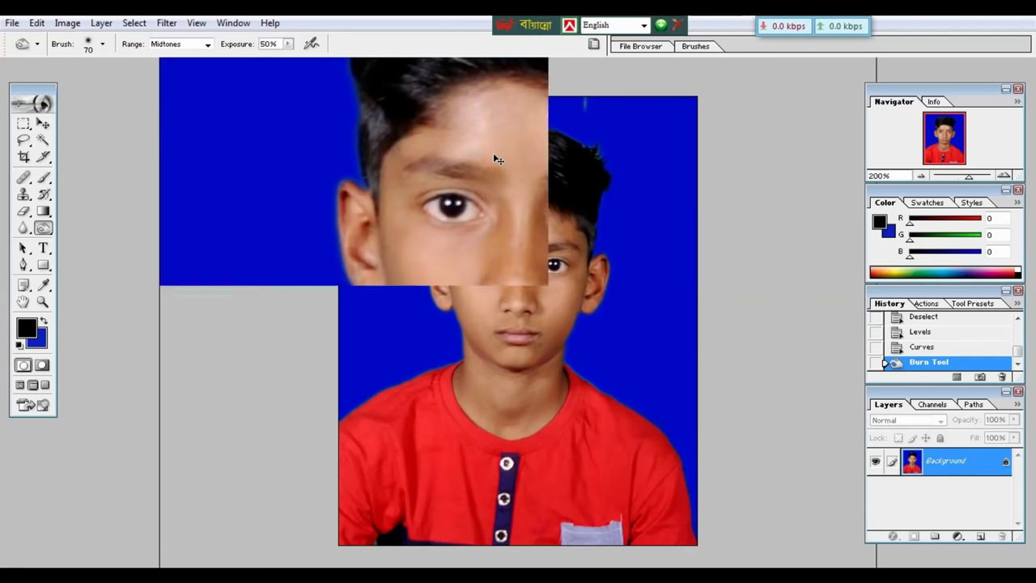
{"action": "key", "text": "ctrl+plus"}
{"action": "mouse_move", "coordinate": [624, 162]}
{"action": "left_mouse_down"}
{"action": "mouse_move", "coordinate": [602, 297]}
{"action": "mouse_move", "coordinate": [601, 500]}
{"action": "left_mouse_up"}
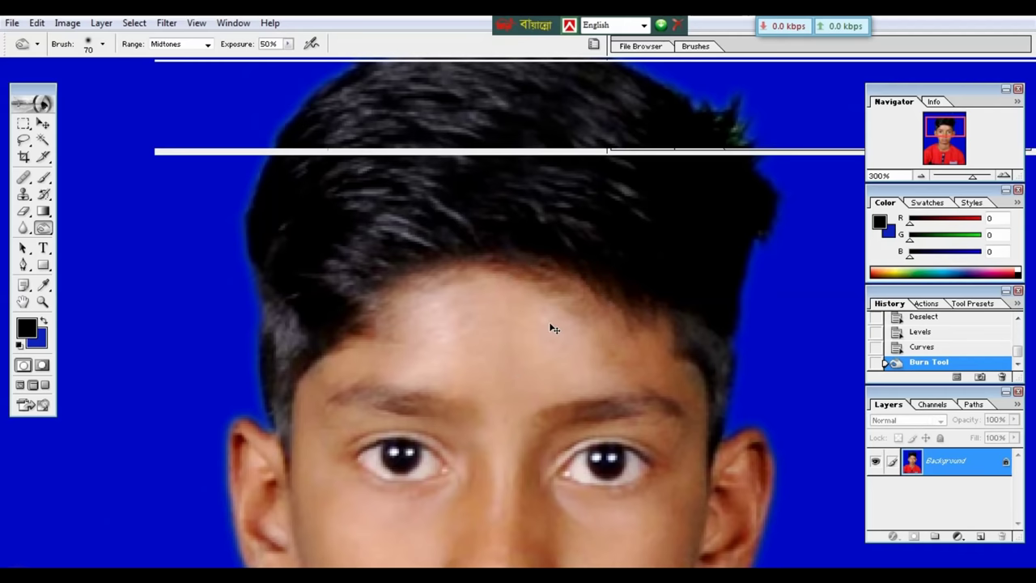
{"action": "key", "text": "ctrl+minus"}
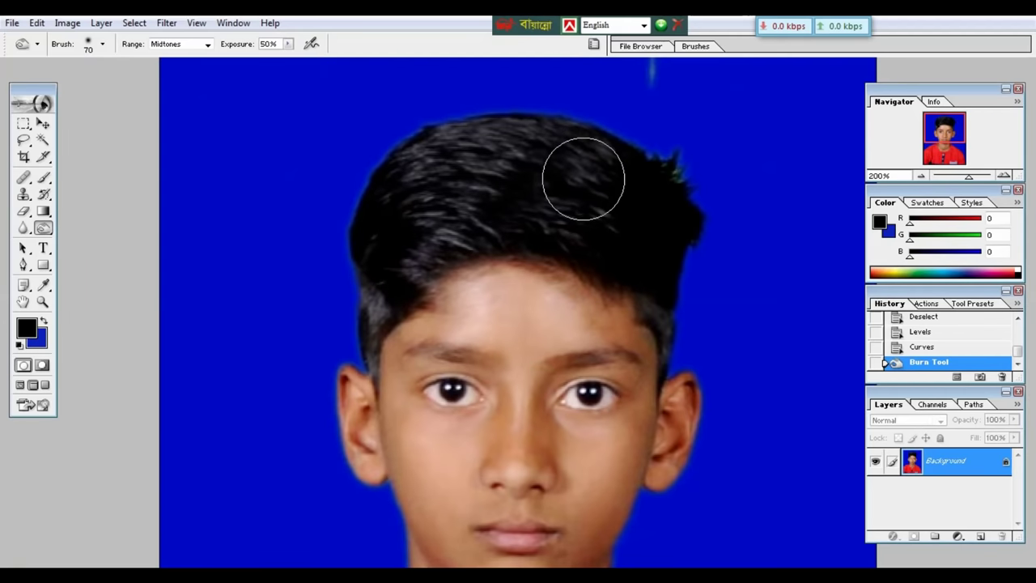
{"action": "key", "text": "bracketleft"}
{"action": "key", "text": "bracketleft"}
{"action": "left_click", "coordinate": [583, 178]}
{"action": "mouse_move", "coordinate": [583, 178]}
{"action": "left_mouse_down"}
{"action": "mouse_move", "coordinate": [445, 173]}
{"action": "mouse_move", "coordinate": [472, 158]}
{"action": "mouse_move", "coordinate": [430, 173]}
{"action": "left_mouse_up"}
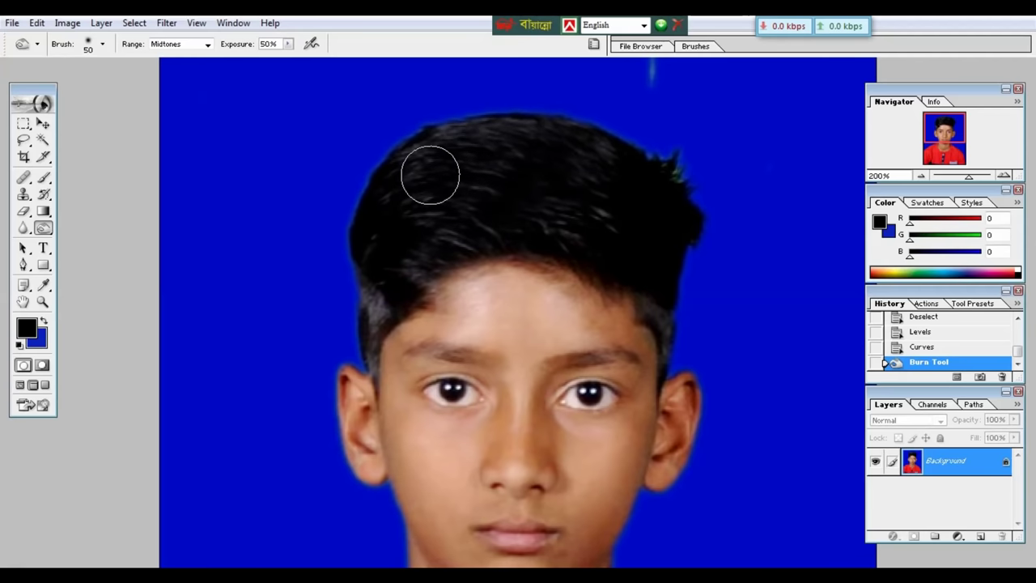
- Burn the hairline above the forehead and right temple, then zoom to 200%
{"action": "key", "text": "bracketleft"}
{"action": "key", "text": "bracketleft"}
{"action": "key", "text": "bracketleft"}
{"action": "key", "text": "bracketleft"}
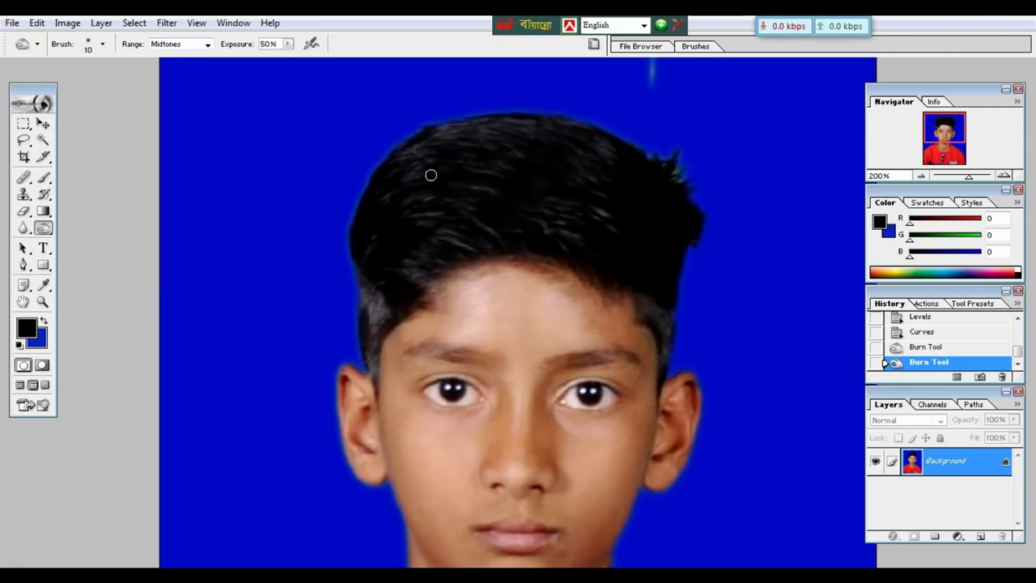
{"action": "key", "text": "bracketright"}
{"action": "key", "text": "bracketright"}
{"action": "key", "text": "bracketright"}
{"action": "key", "text": "bracketleft"}
{"action": "mouse_move", "coordinate": [370, 302]}
{"action": "left_mouse_down"}
{"action": "mouse_move", "coordinate": [374, 317]}
{"action": "mouse_move", "coordinate": [375, 301]}
{"action": "mouse_move", "coordinate": [370, 307]}
{"action": "left_mouse_up"}
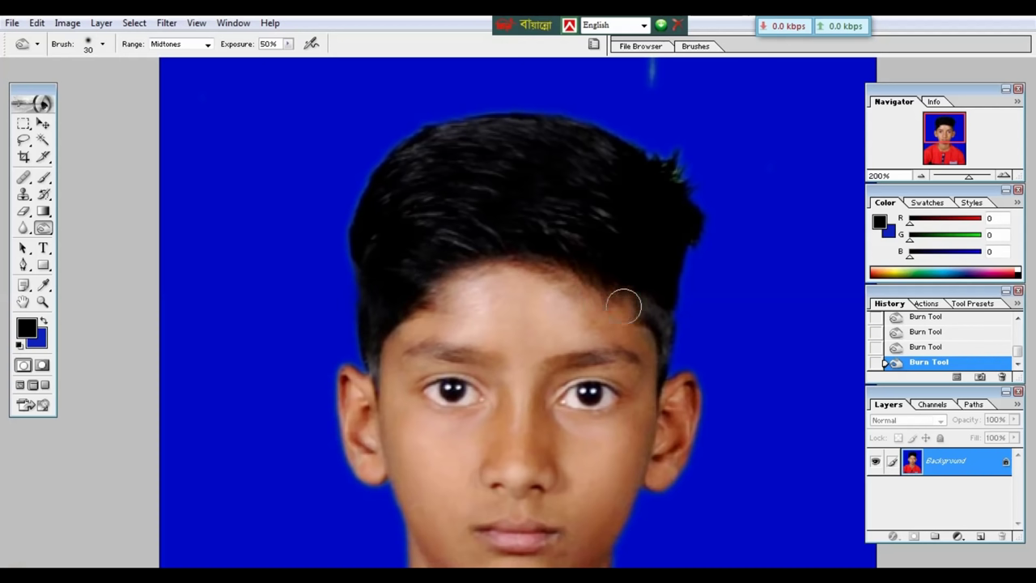
{"action": "left_click_drag", "start_coordinate": [655, 307], "coordinate": [666, 336]}
{"action": "key", "text": "ctrl+minus"}
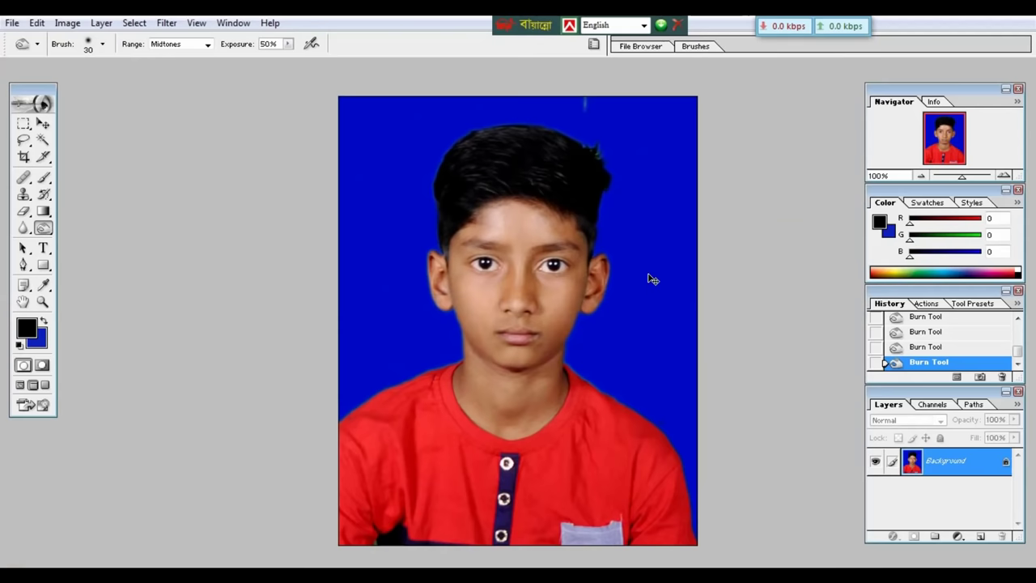
{"action": "key", "text": "ctrl+minus"}
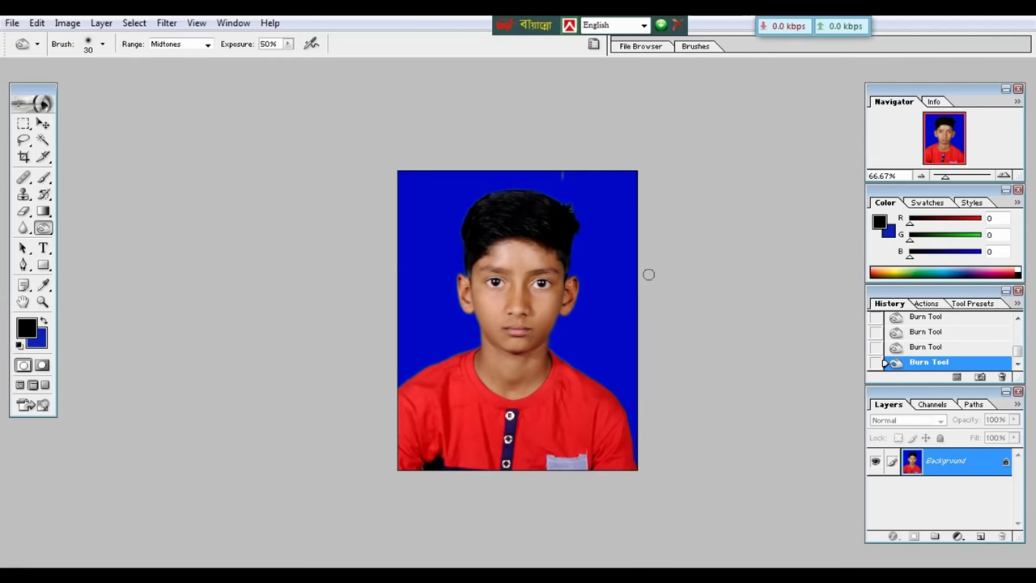
{"action": "key", "text": "ctrl+plus"}
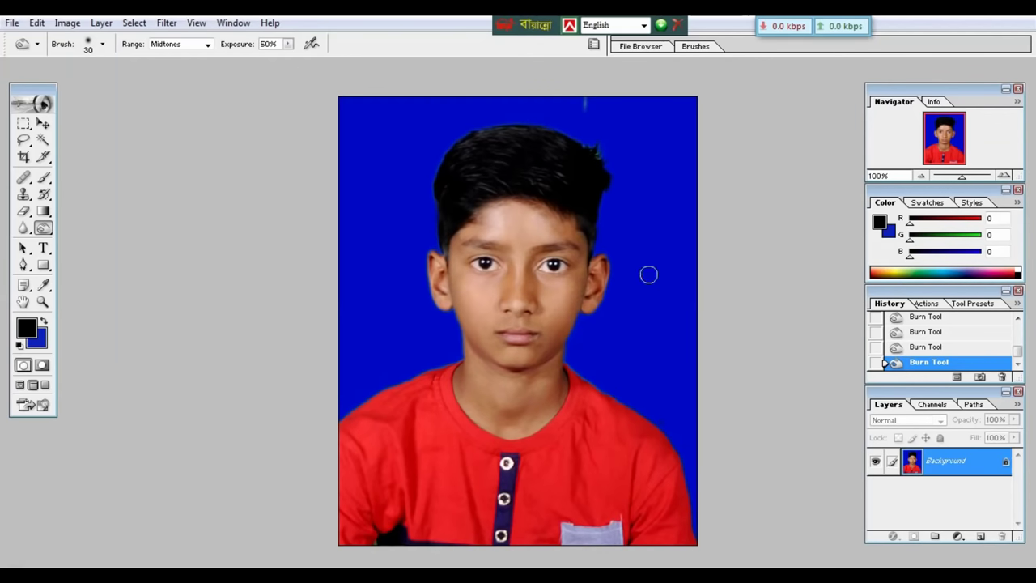
{"action": "key", "text": "ctrl+plus"}
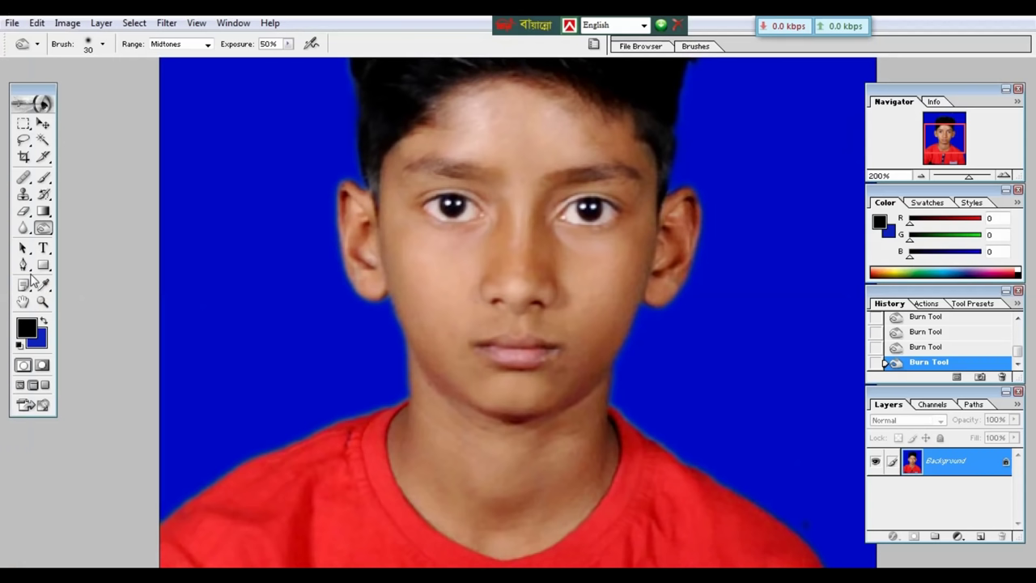
- Sample the boy's skin colour with the Eyedropper and switch to a 70-pixel Brush
{"action": "left_click", "coordinate": [43, 284]}
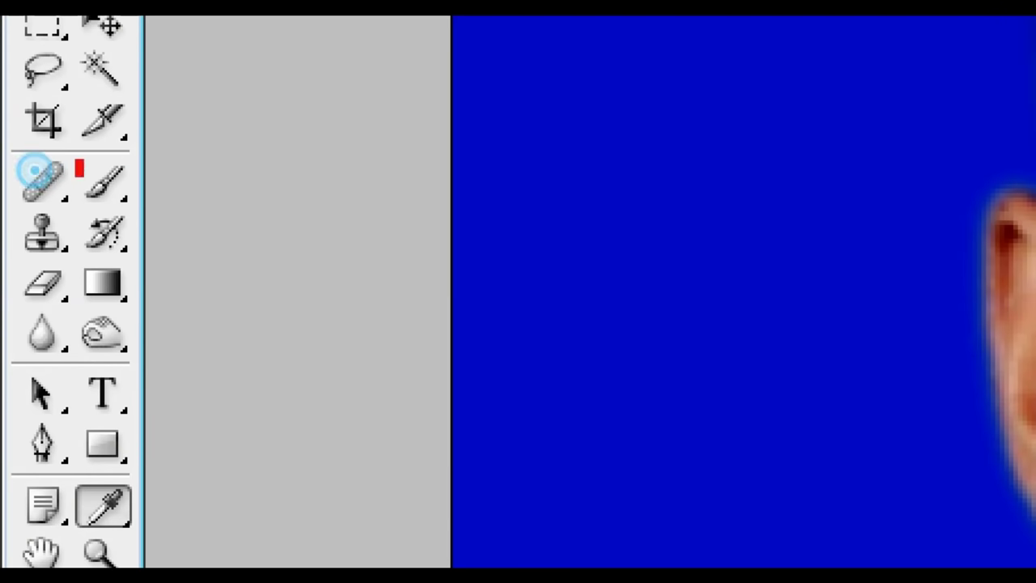
{"action": "left_click", "coordinate": [99, 180]}
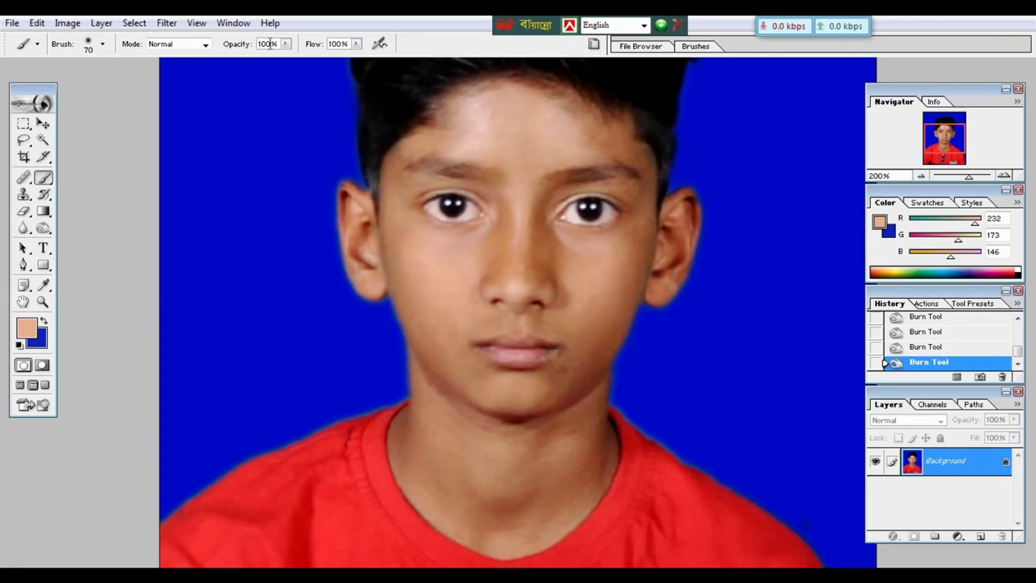
- Set the brush opacity and flow both to 25%
{"action": "left_click", "coordinate": [278, 43]}
{"action": "type", "text": "25"}
{"action": "left_click", "coordinate": [350, 42]}
{"action": "type", "text": "2"}
{"action": "type", "text": "5"}
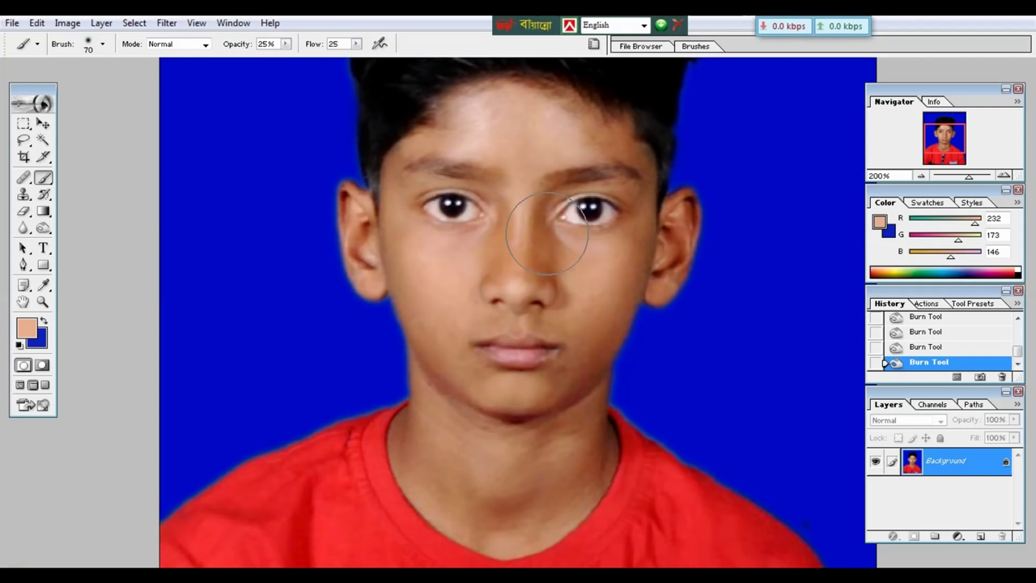
- Paint faint skin colour over the nose, chin, jaw and cheek with a 20-pixel brush
{"action": "left_click", "coordinate": [547, 234]}
{"action": "key", "text": "bracketleft"}
{"action": "key", "text": "bracketleft"}
{"action": "key", "text": "bracketleft"}
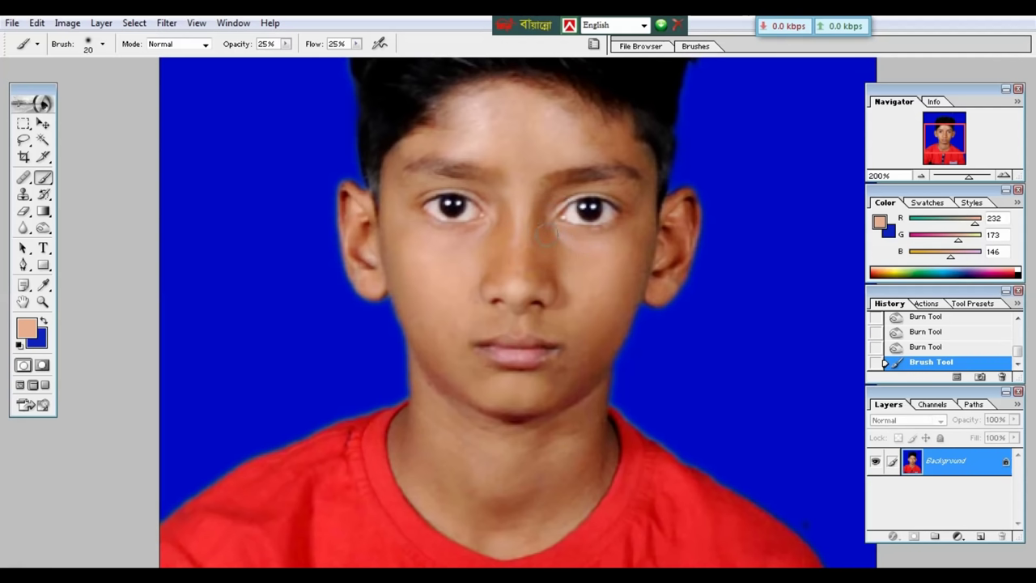
{"action": "left_click", "coordinate": [544, 258]}
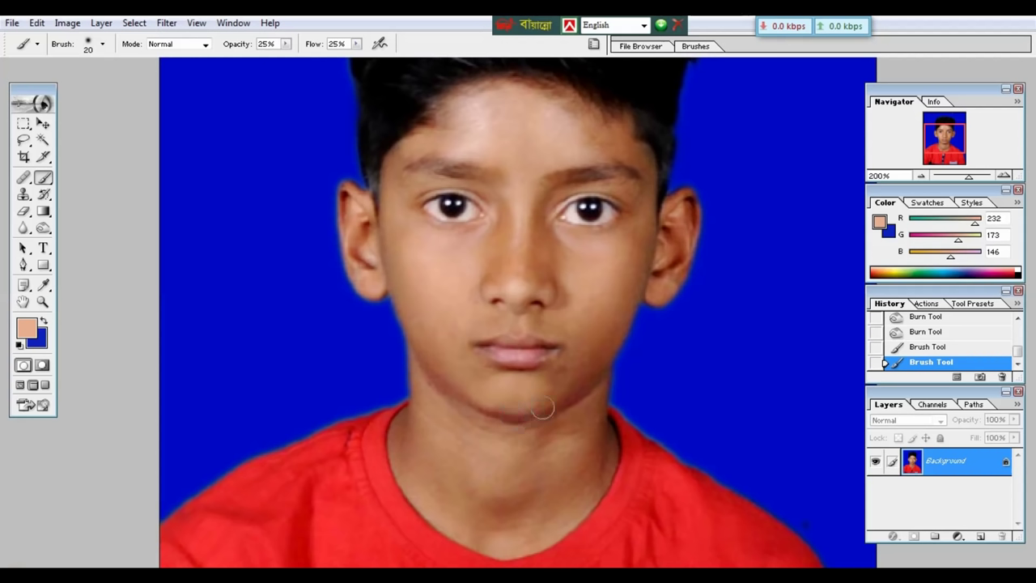
{"action": "left_click_drag", "start_coordinate": [542, 409], "coordinate": [559, 390]}
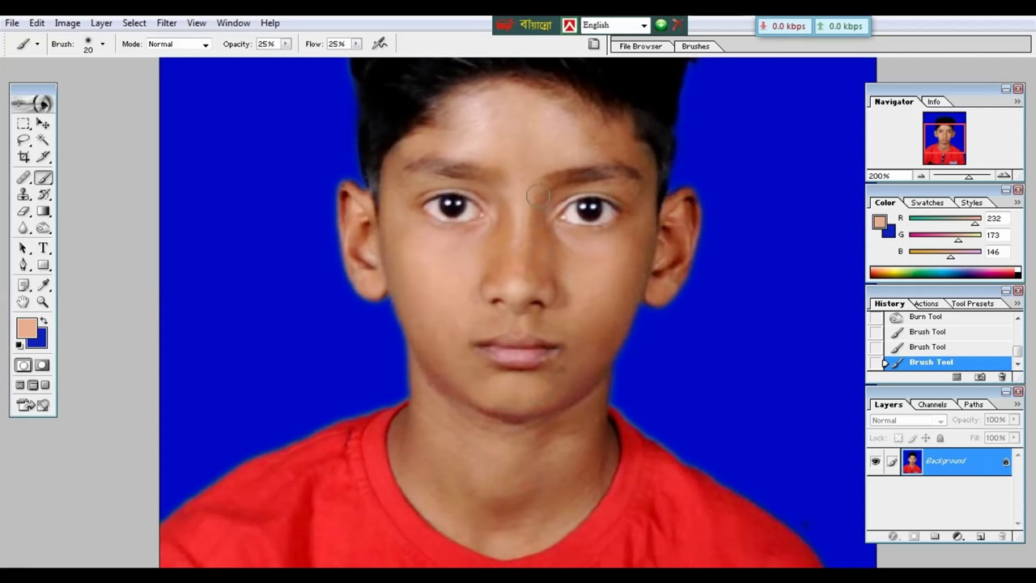
{"action": "left_click_drag", "start_coordinate": [554, 290], "coordinate": [567, 285]}
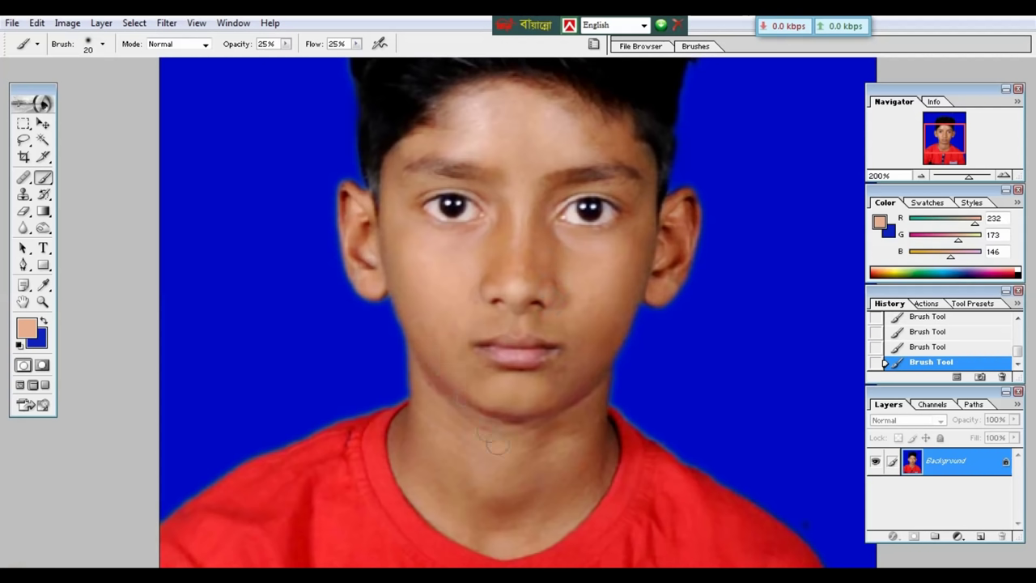
{"action": "left_click", "coordinate": [538, 501]}
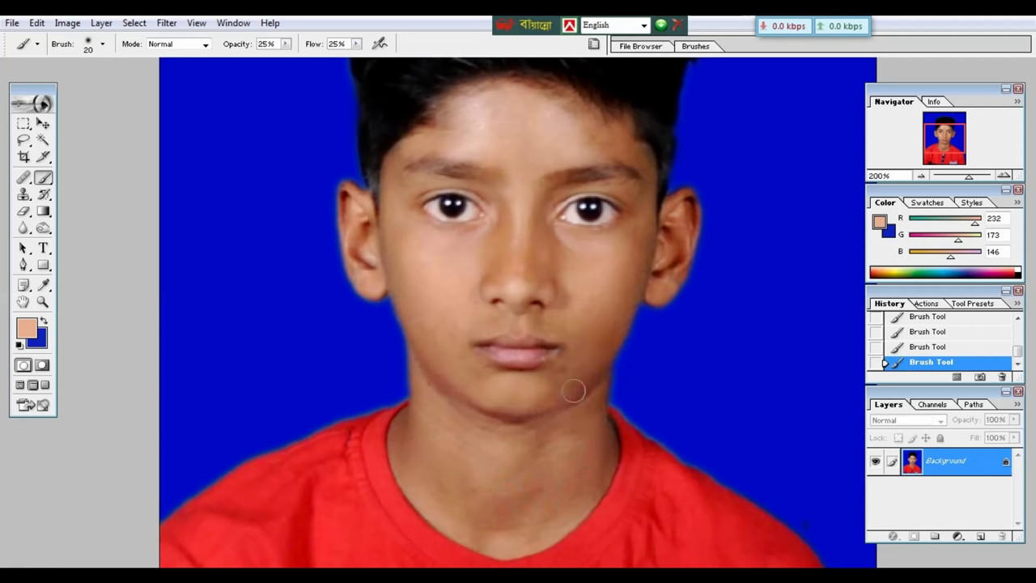
{"action": "left_click_drag", "start_coordinate": [597, 370], "coordinate": [598, 353]}
{"action": "key", "text": "ctrl+minus"}
{"action": "key", "text": "ctrl+minus"}
{"action": "key", "text": "ctrl+minus"}
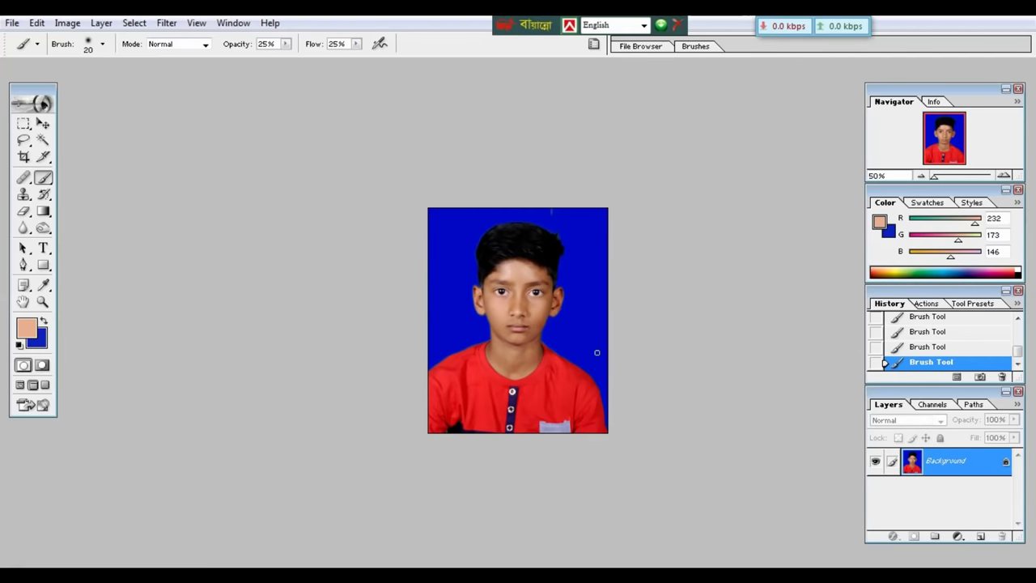
{"action": "key", "text": "ctrl+plus"}
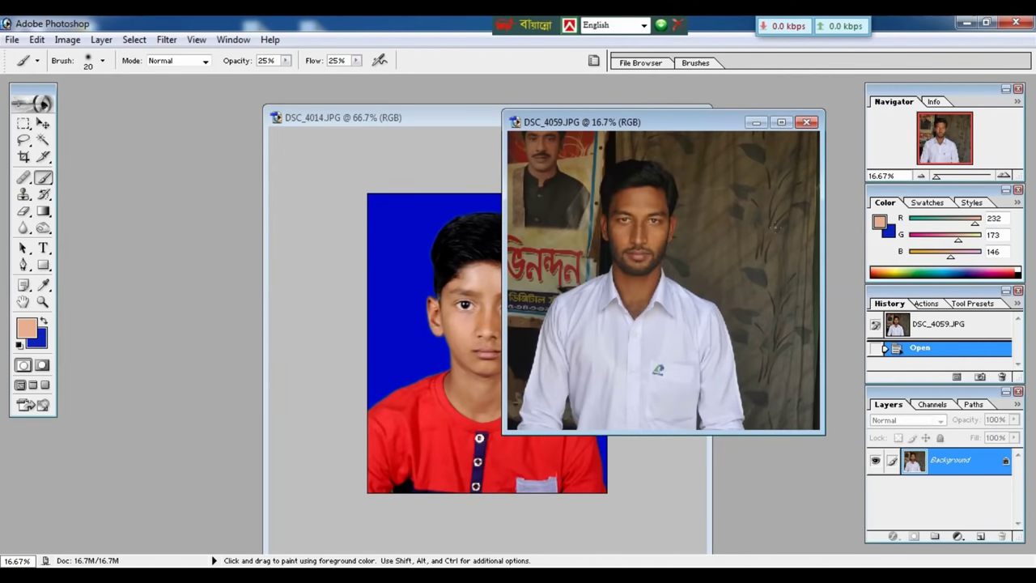
- Show DSC_4059.JPG in full-screen mode and settle the zoom at 33.33%
{"action": "key", "text": "f"}
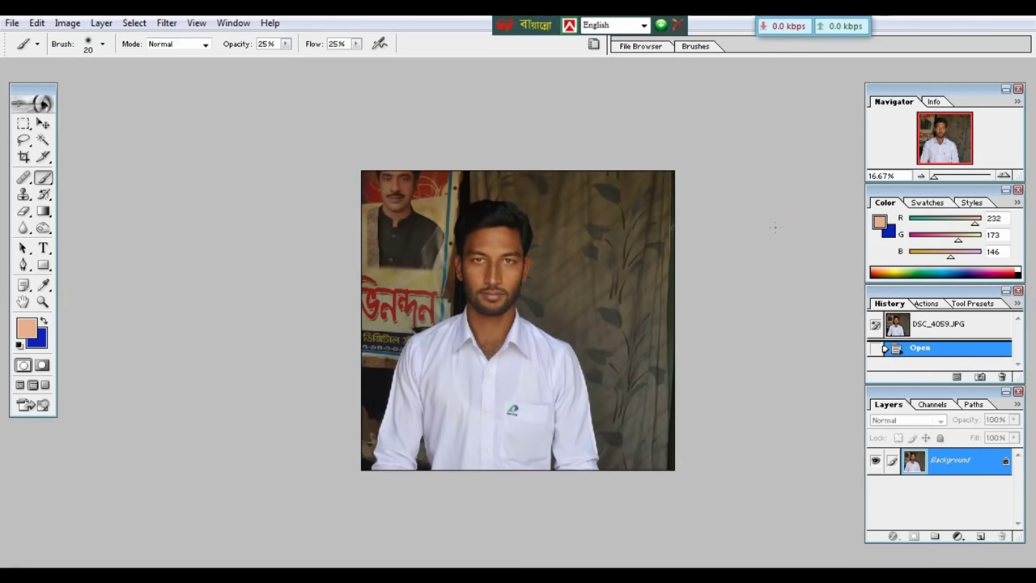
{"action": "key", "text": "ctrl+plus"}
{"action": "key", "text": "ctrl+plus"}
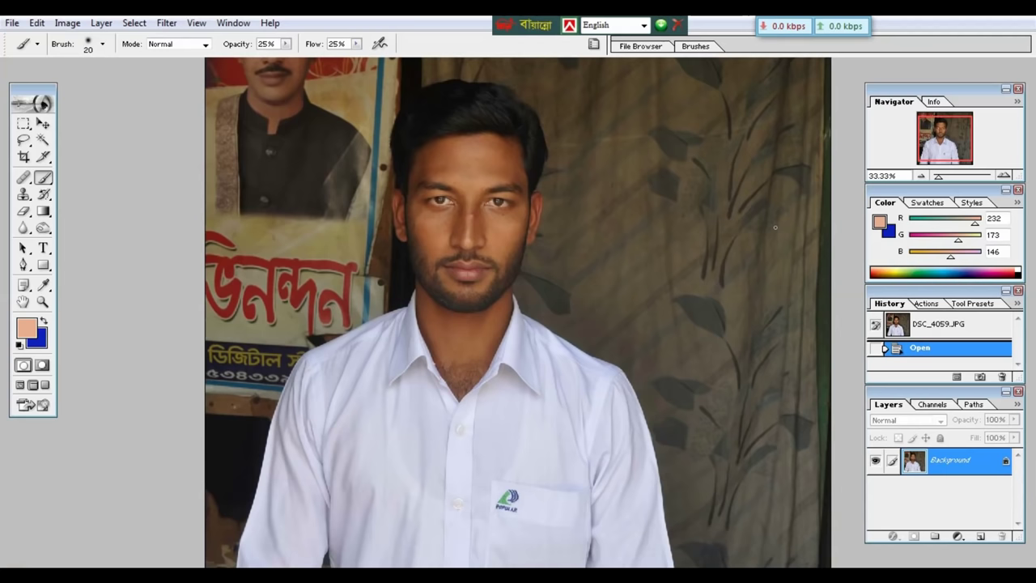
{"action": "key", "text": "ctrl+plus"}
{"action": "key", "text": "ctrl+plus"}
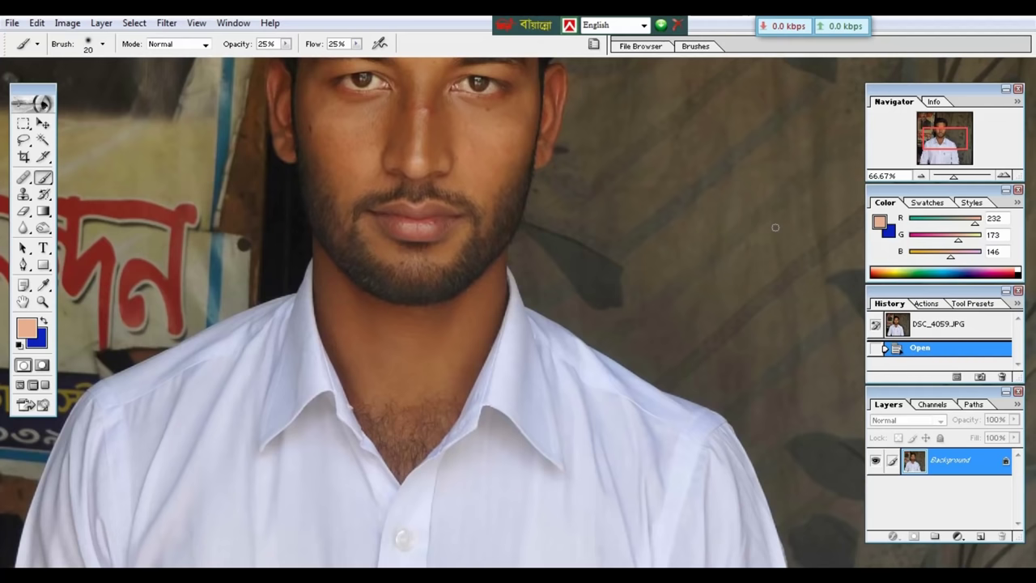
{"action": "key", "text": "ctrl+minus"}
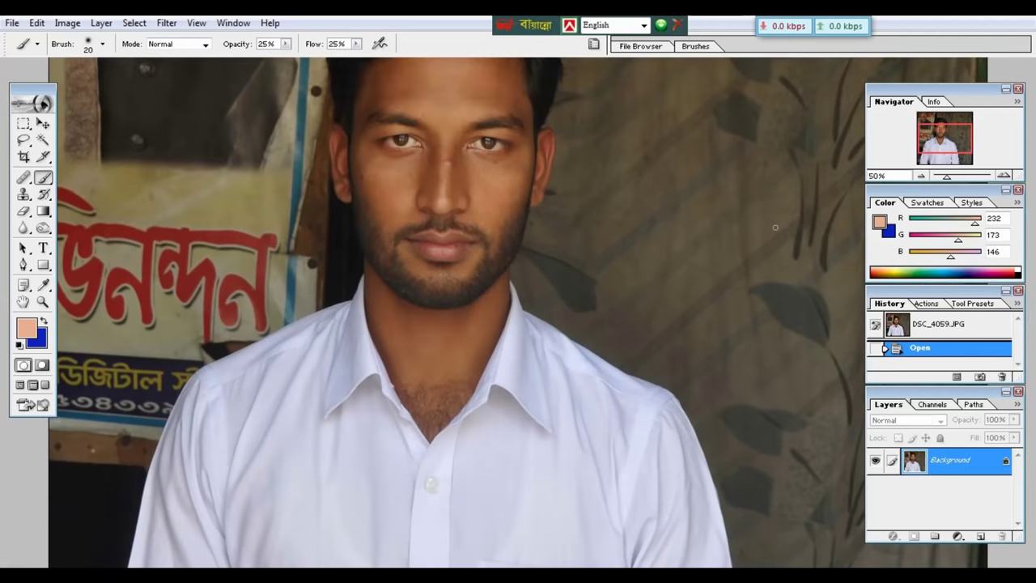
{"action": "key", "text": "ctrl+minus"}
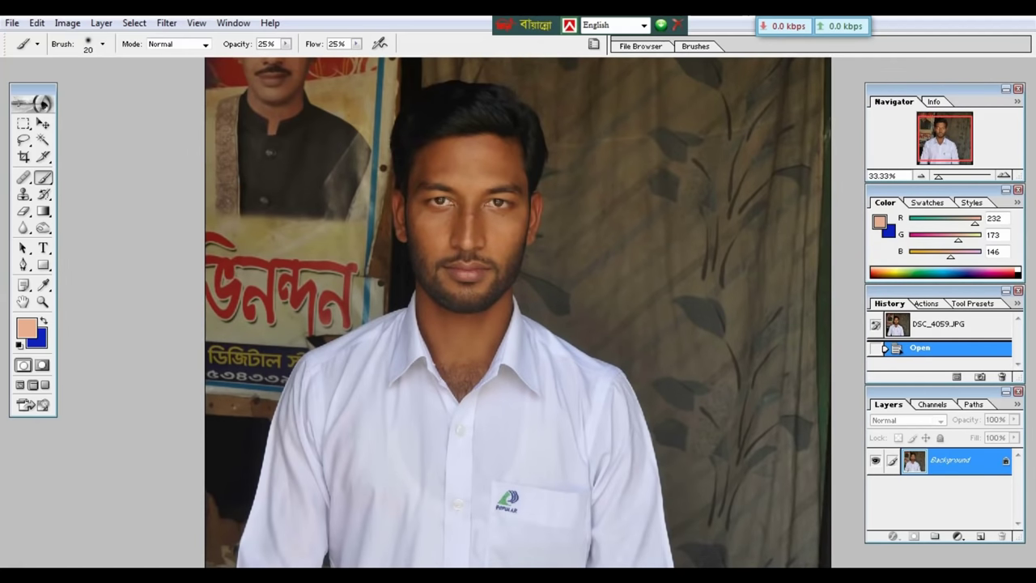
- Outline the backdrop patch between the man's neck and left shoulder with a closed Pen path
{"action": "left_click", "coordinate": [24, 265]}
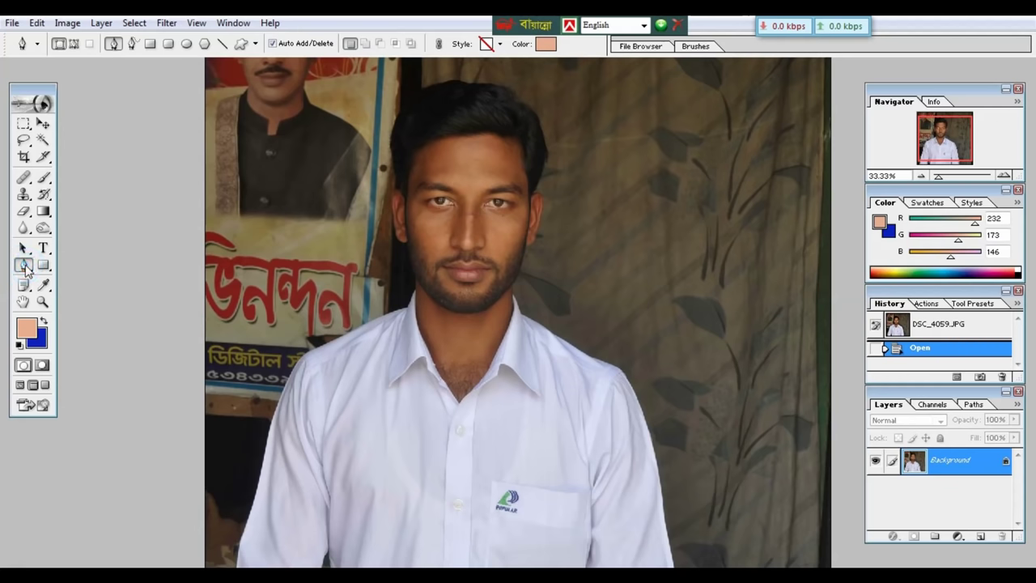
{"action": "left_click", "coordinate": [74, 43]}
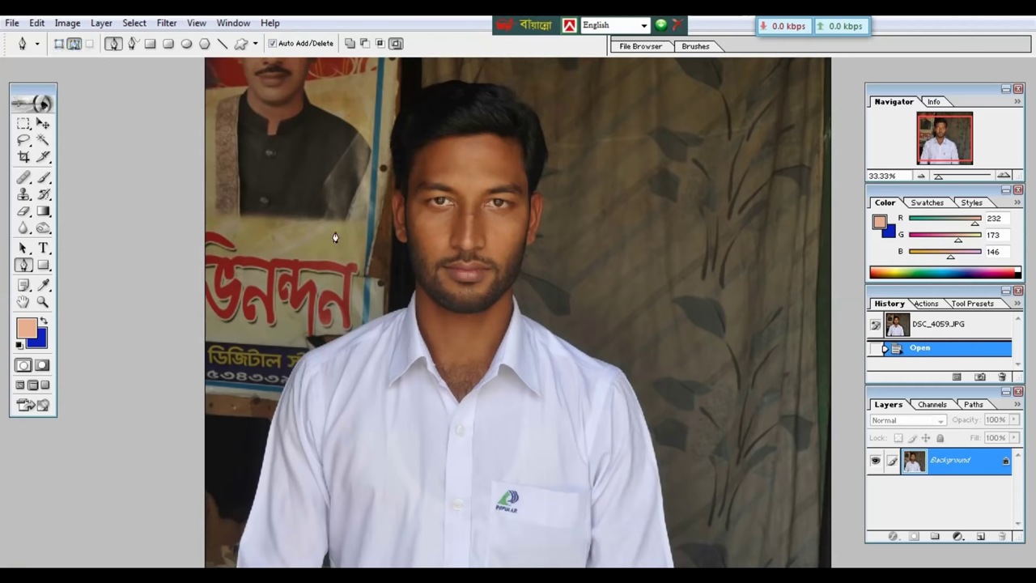
{"action": "left_click", "coordinate": [323, 341]}
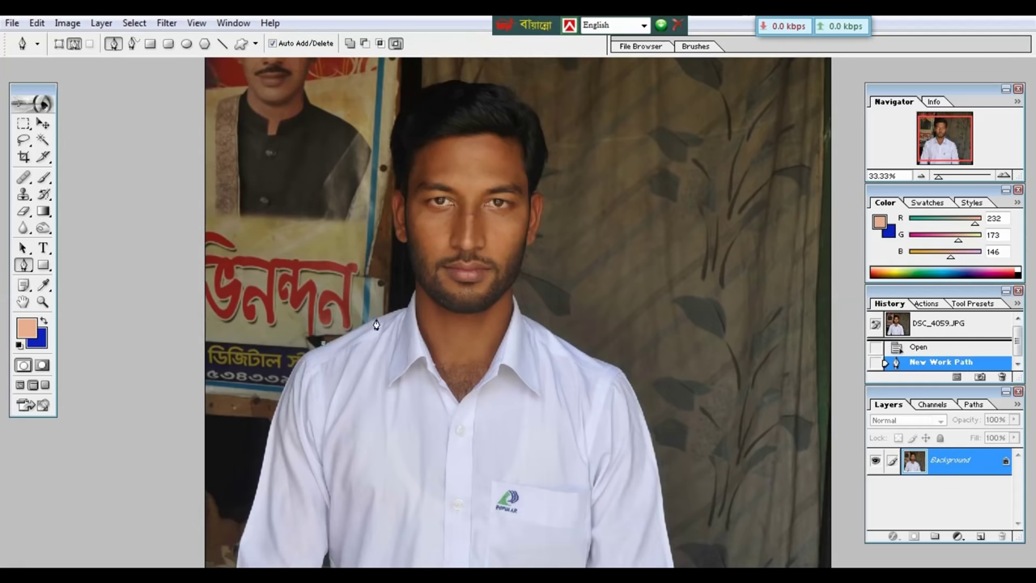
{"action": "left_click", "coordinate": [375, 319]}
{"action": "left_click", "coordinate": [404, 314]}
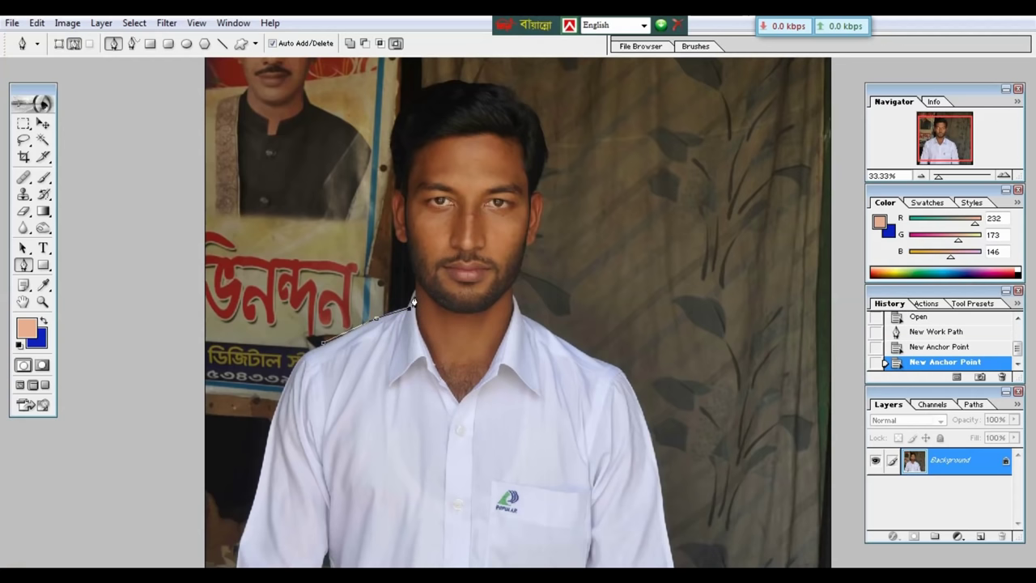
{"action": "left_click", "coordinate": [413, 305]}
{"action": "left_click", "coordinate": [411, 269]}
{"action": "left_click", "coordinate": [355, 272]}
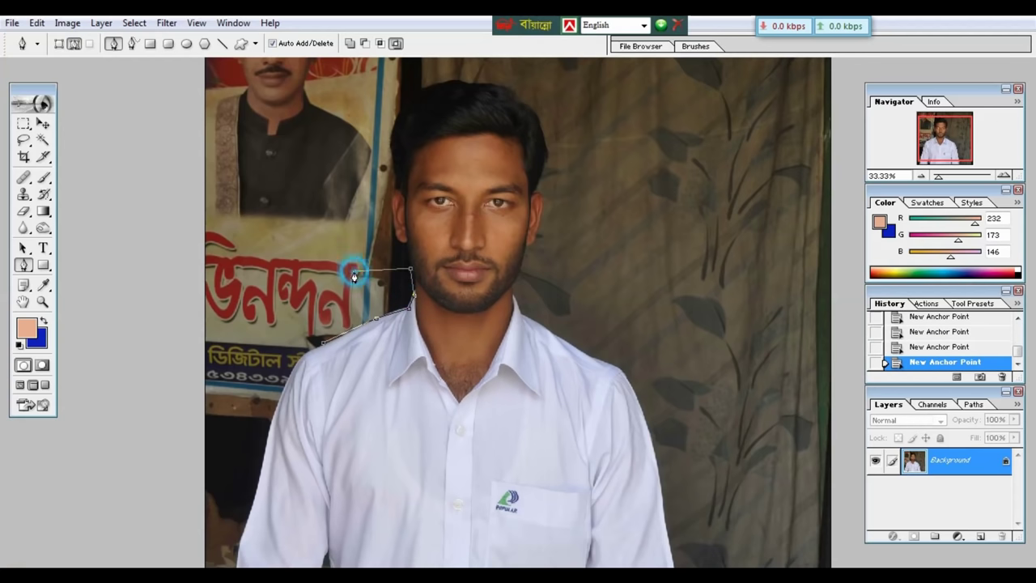
{"action": "left_click", "coordinate": [324, 310]}
{"action": "left_click", "coordinate": [324, 342]}
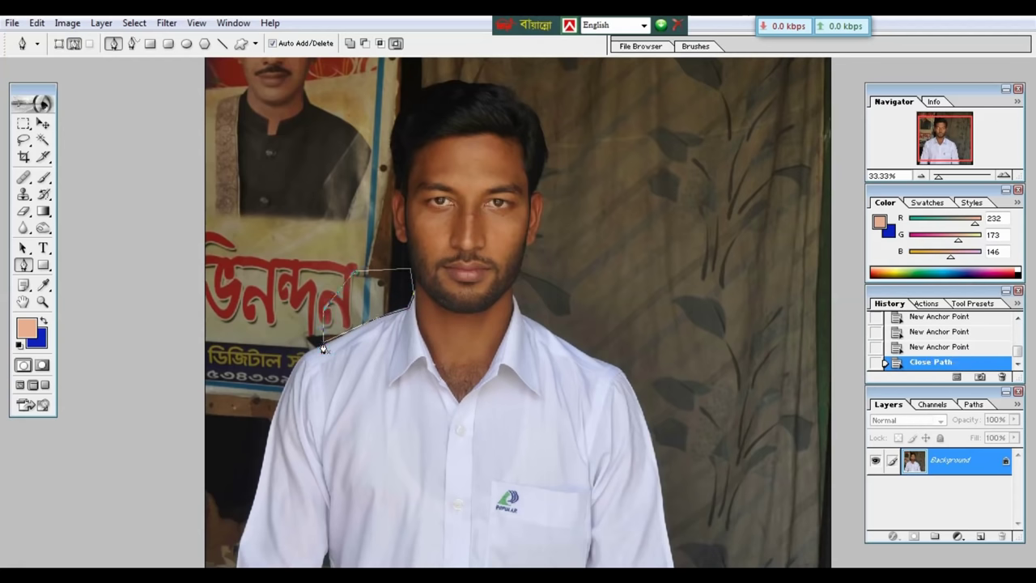
- Turn the path into a selection, fill it with blue, and deselect
{"action": "key", "text": "ctrl+Return"}
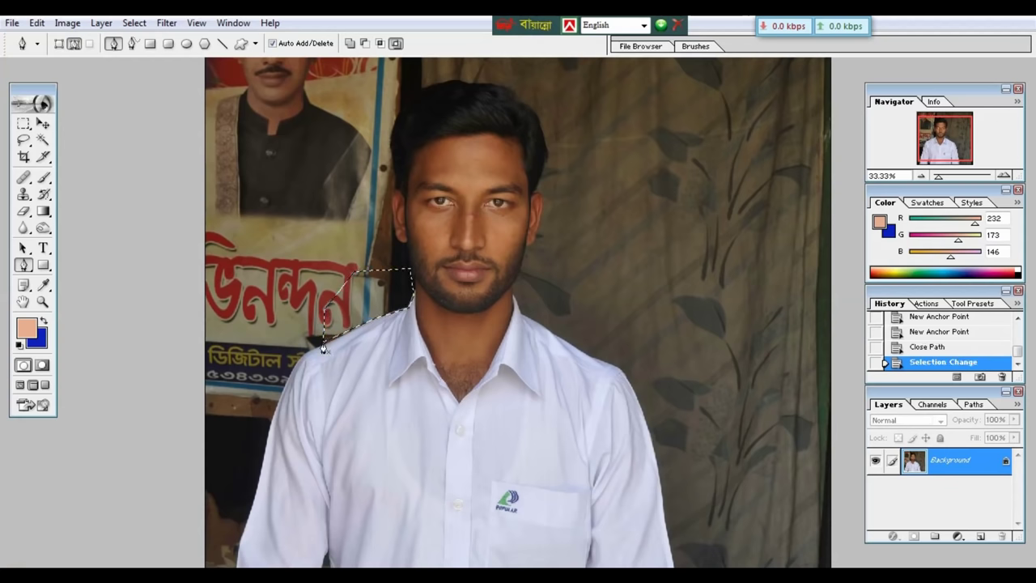
{"action": "key", "text": "Delete"}
{"action": "key", "text": "ctrl+d"}
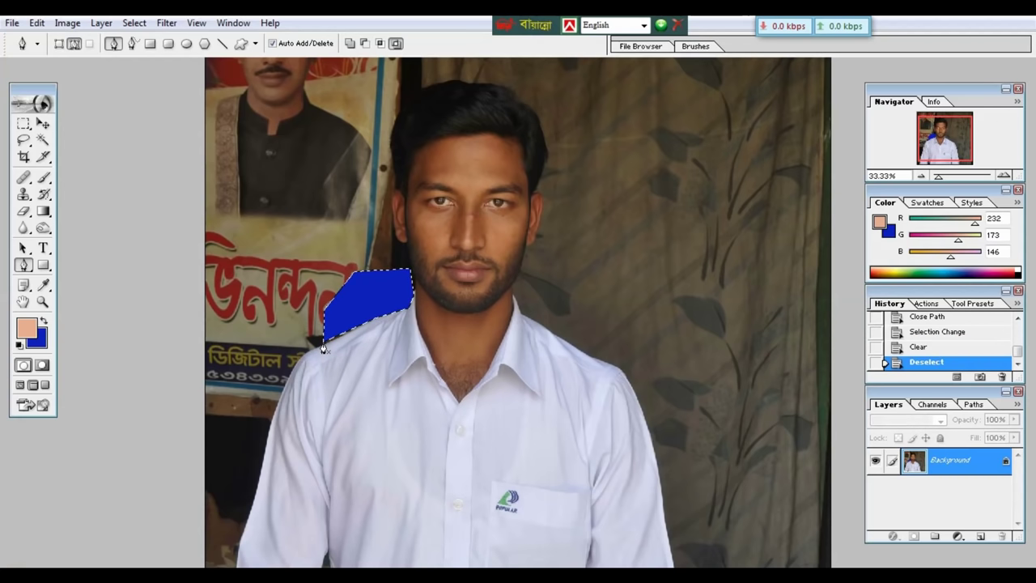